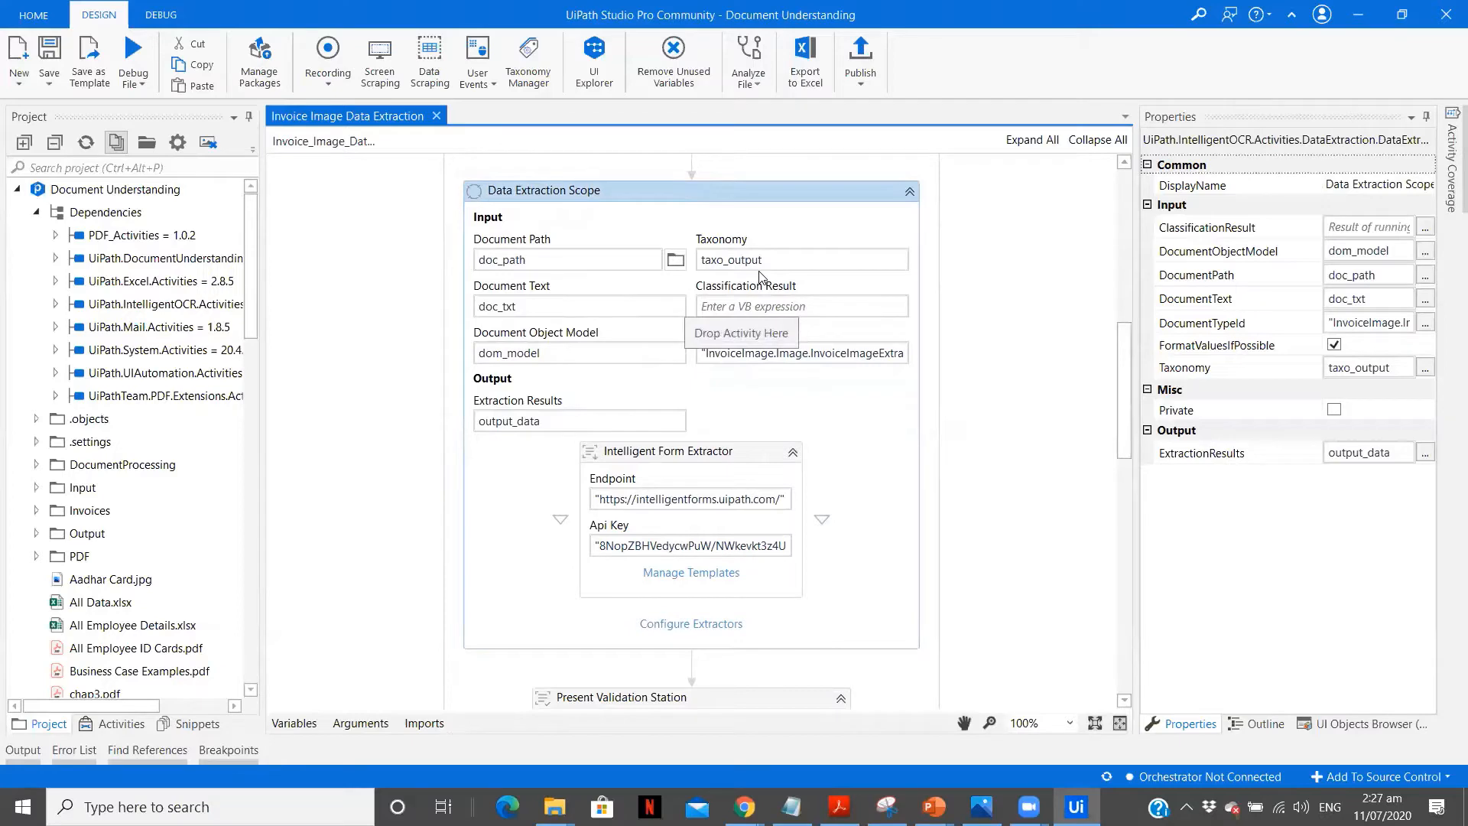
- Open taxonomy.json from the DocumentProcessing folder and copy the document type ID "Invoice.ACME.ACMEInvoice", quotes included
mouse_move(1125, 350)
left_mouse_down()
mouse_move(1099, 239)
mouse_move(1113, 345)
left_mouse_up()
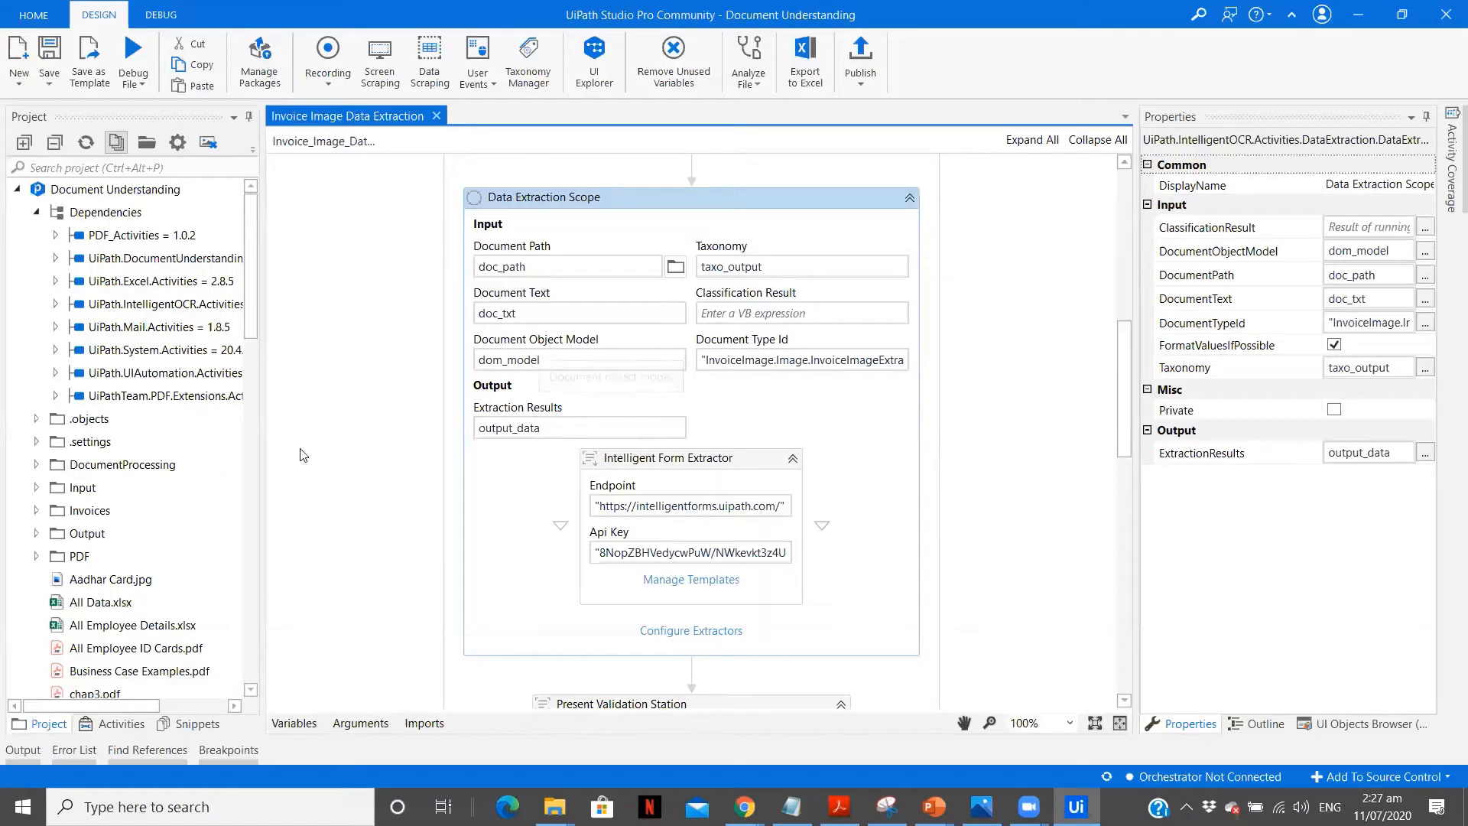
left_click(36, 465)
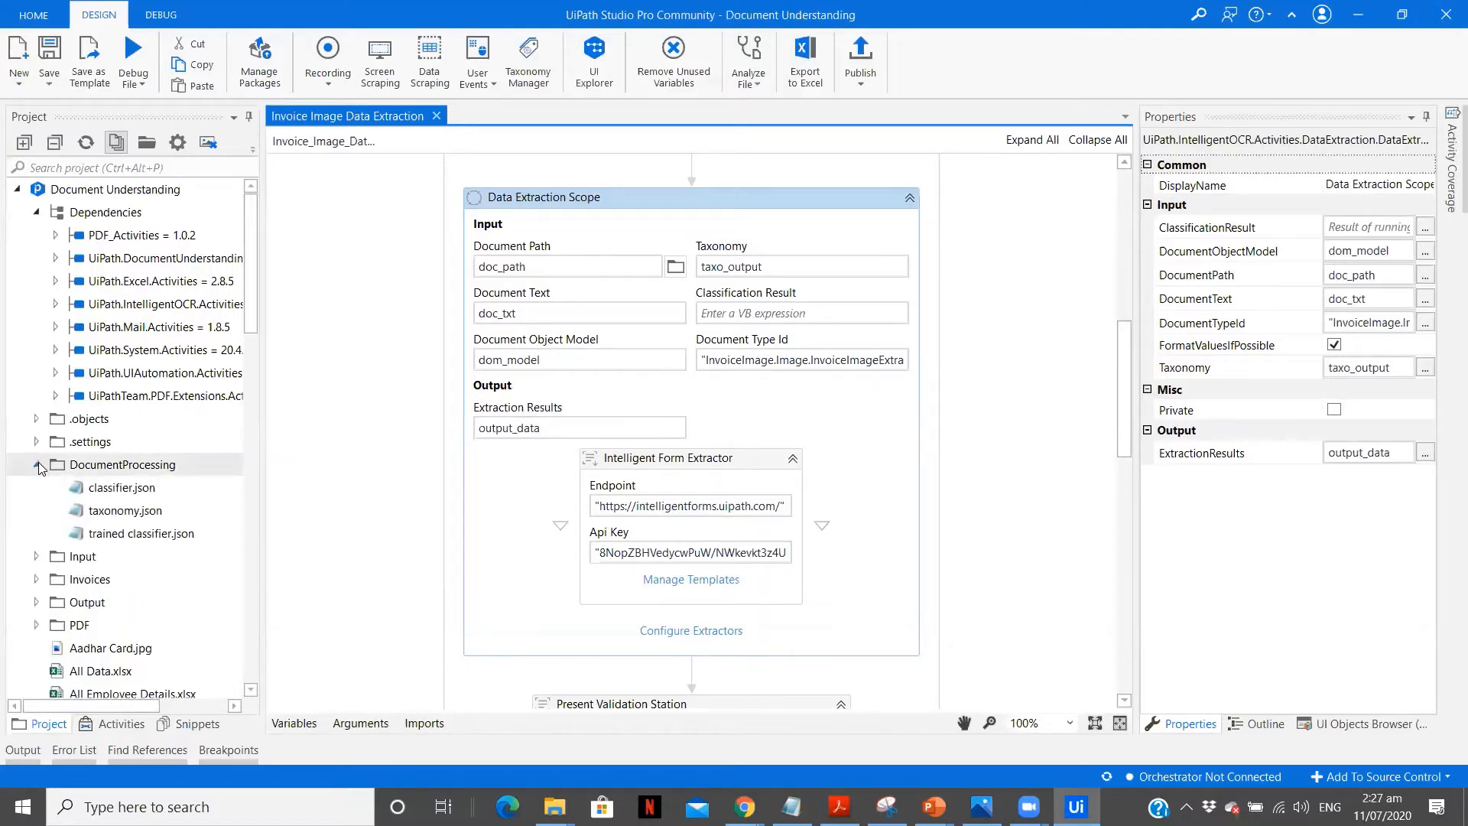
left_click(145, 517)
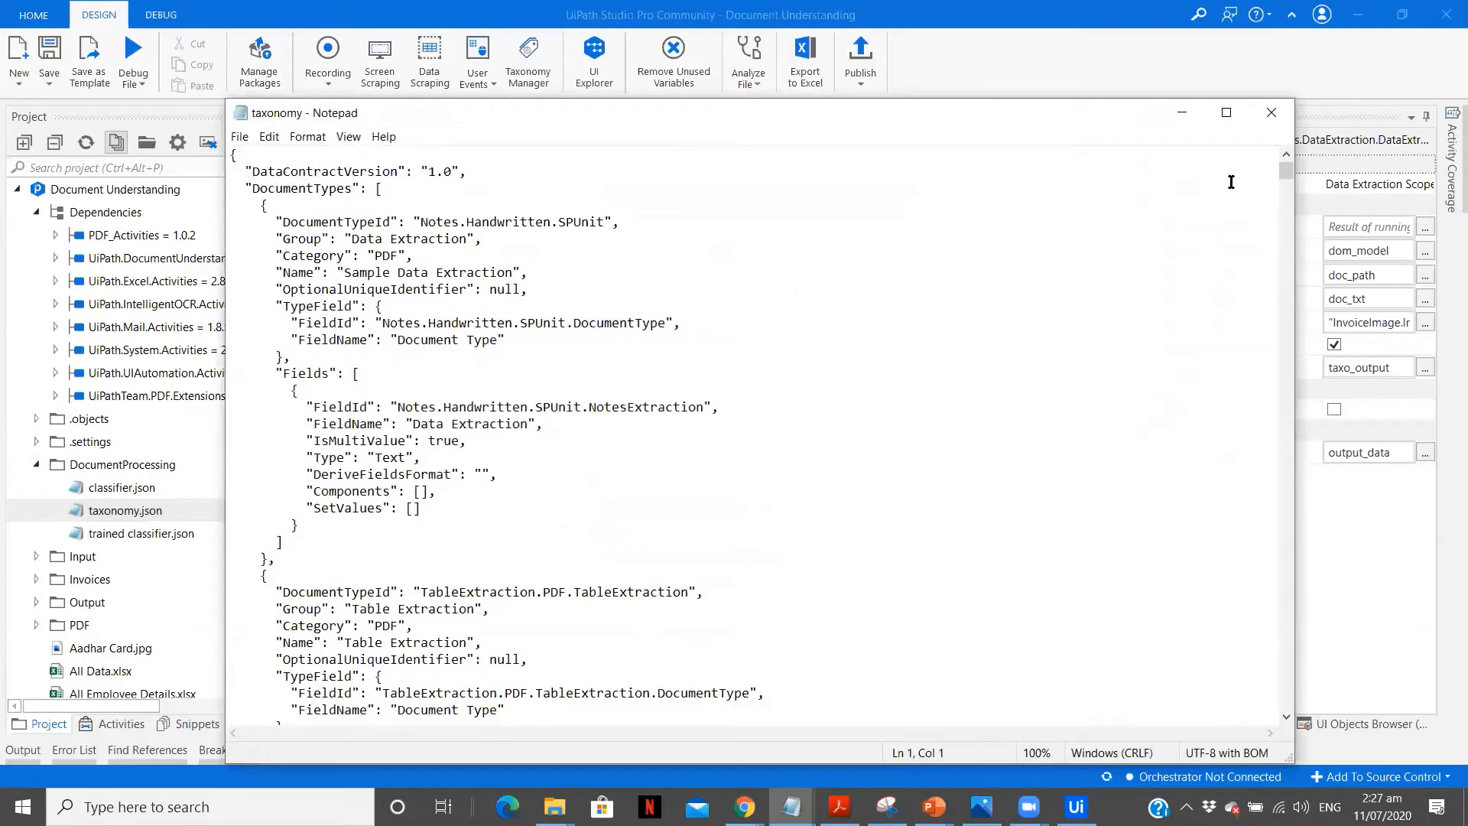
left_click_drag(1284, 177, 1297, 590)
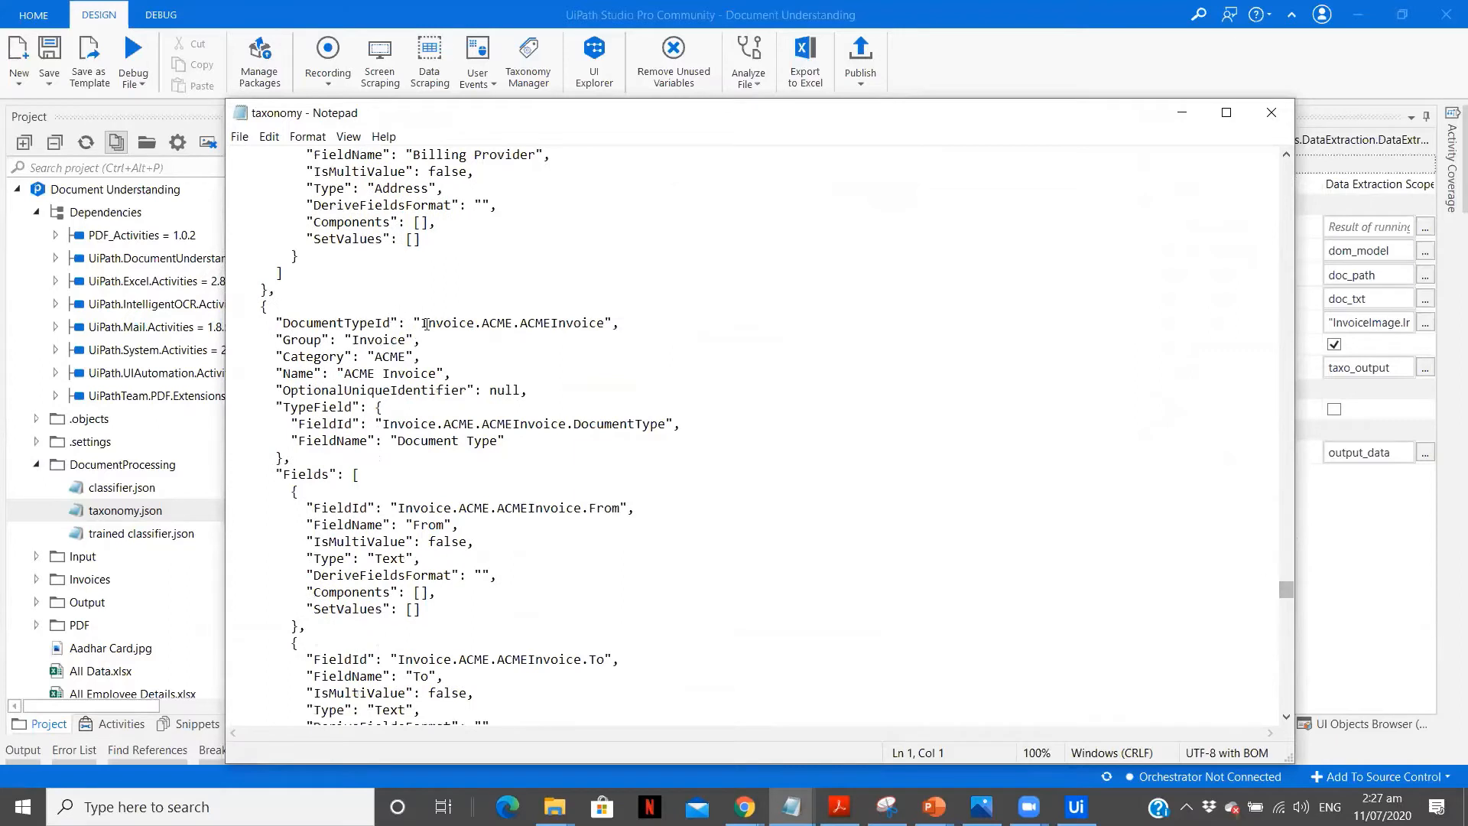
left_click_drag(413, 323, 612, 325)
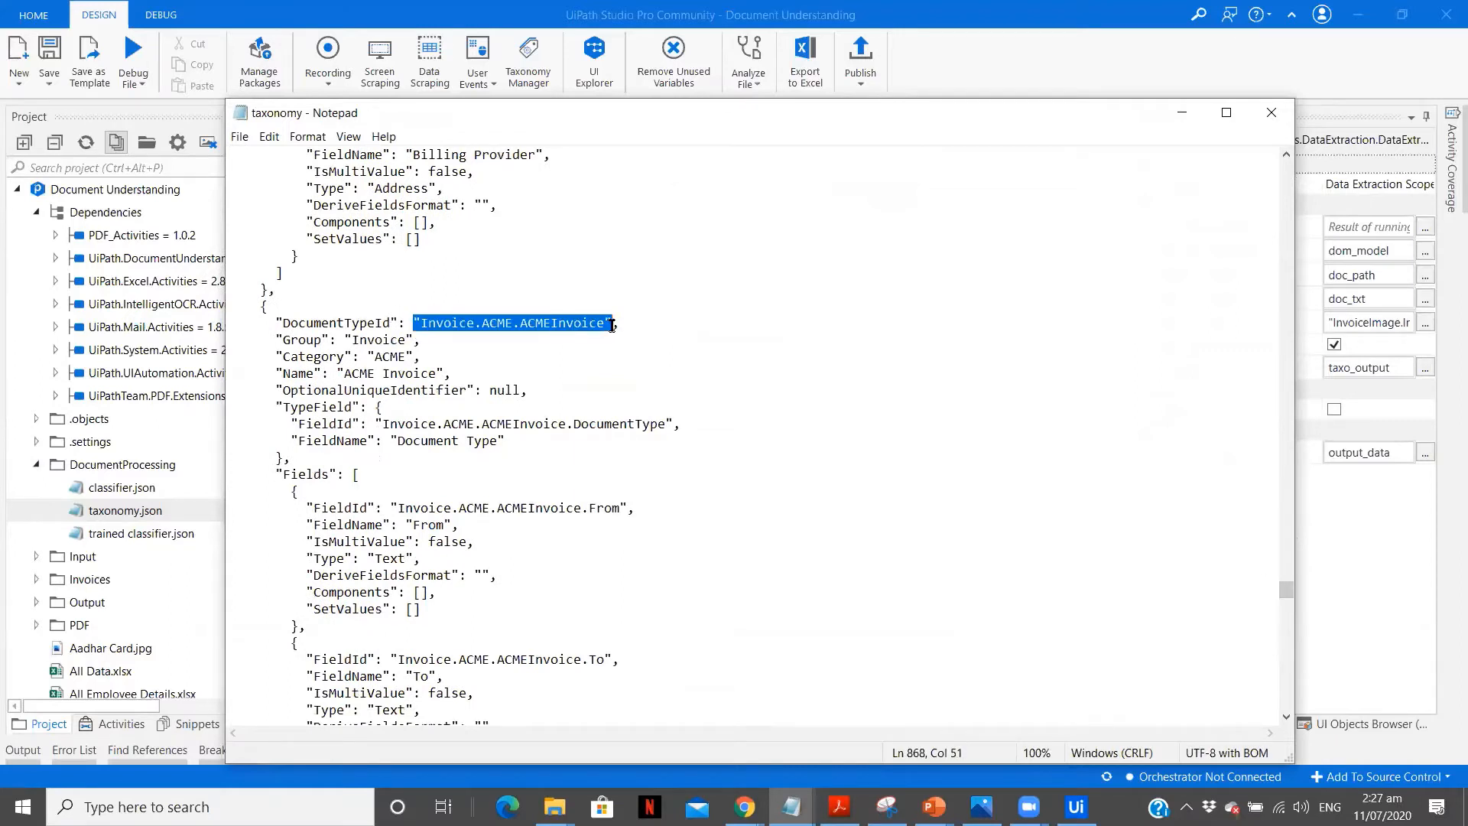
left_click(1175, 101)
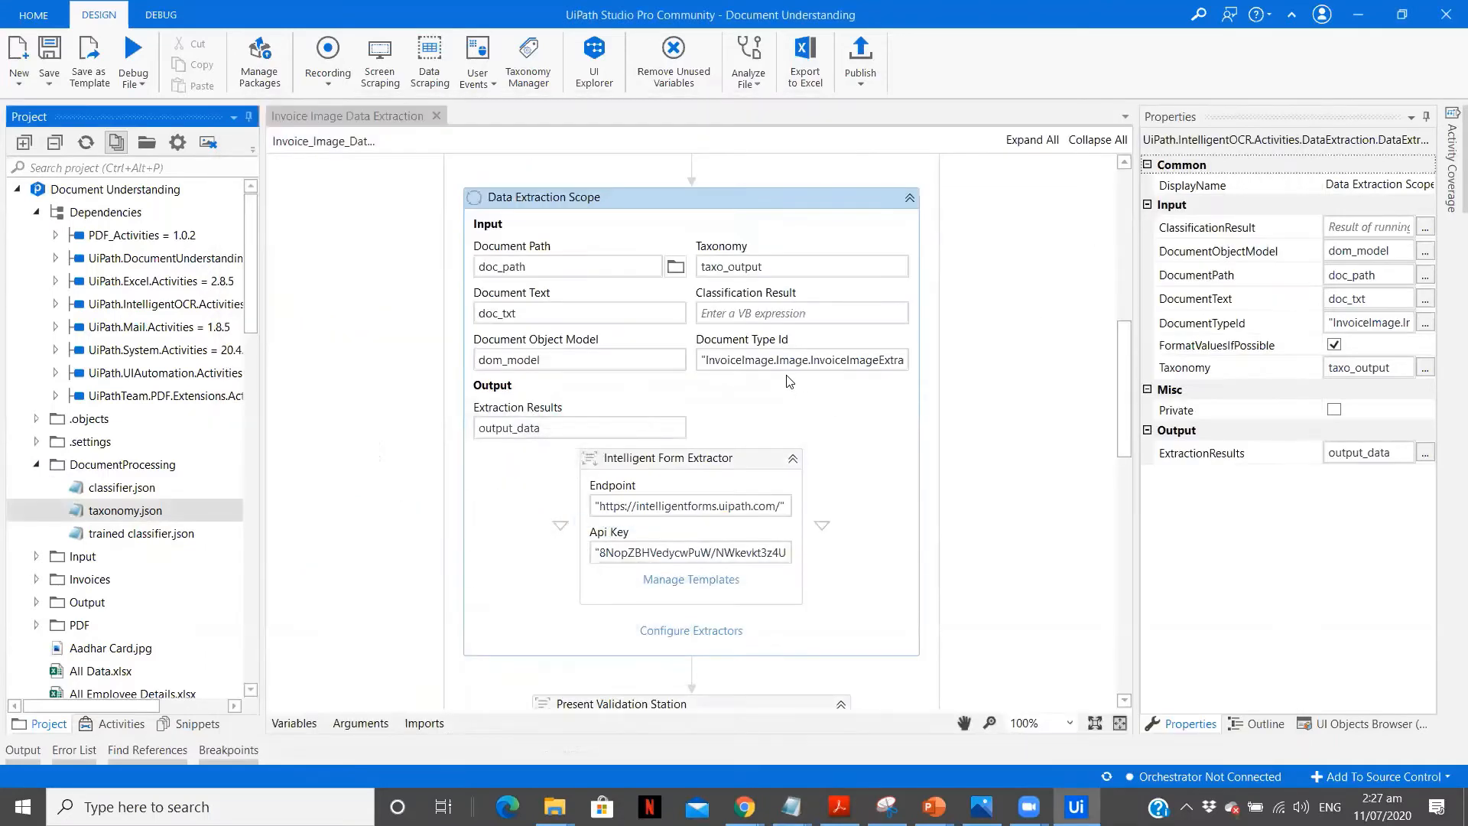
- Replace the Data Extraction Scope's Document Type Id with "Invoice.ACME.ACMEInvoice"
left_click(783, 365)
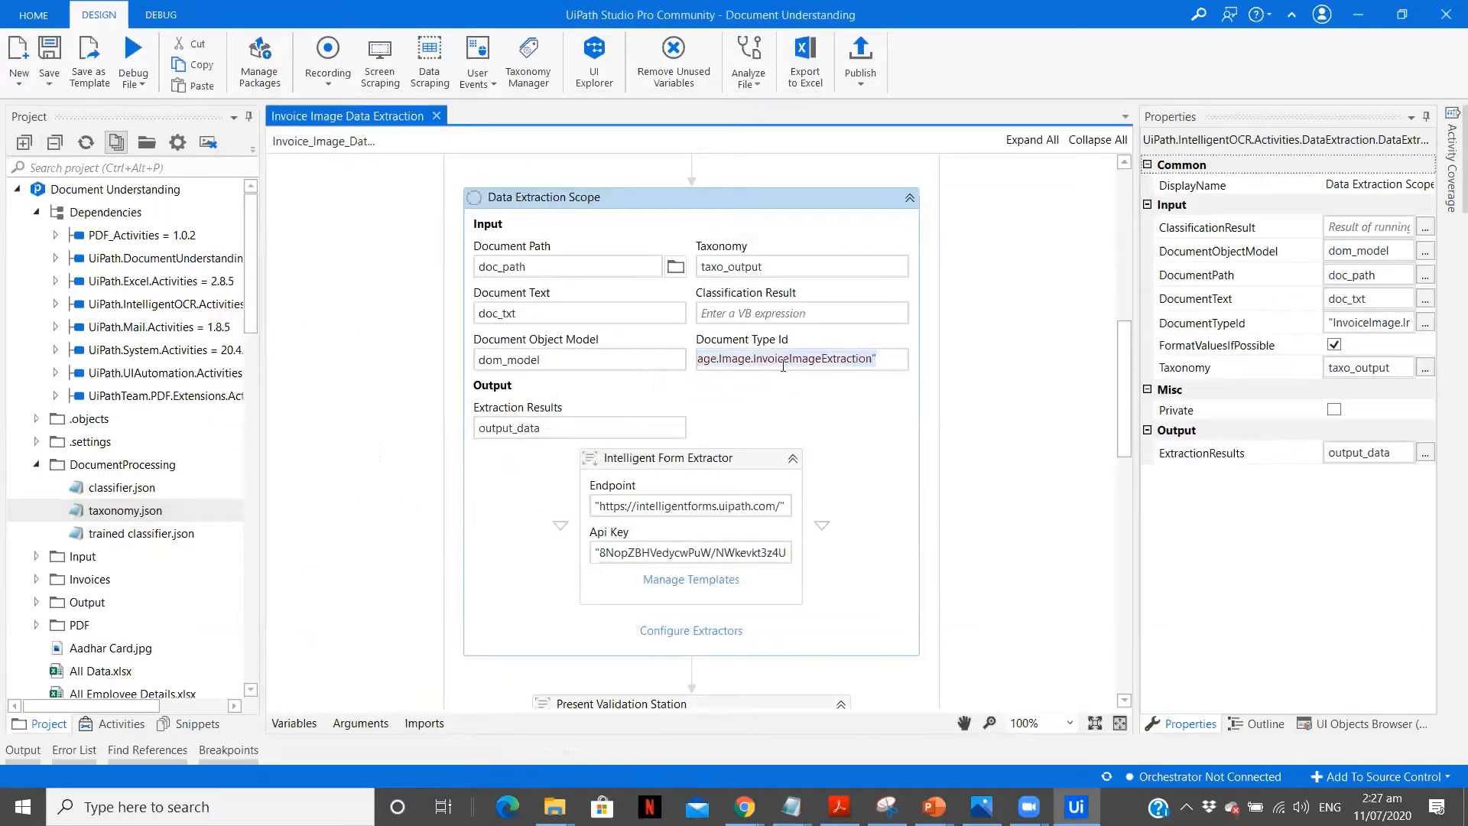
key("ctrl+v")
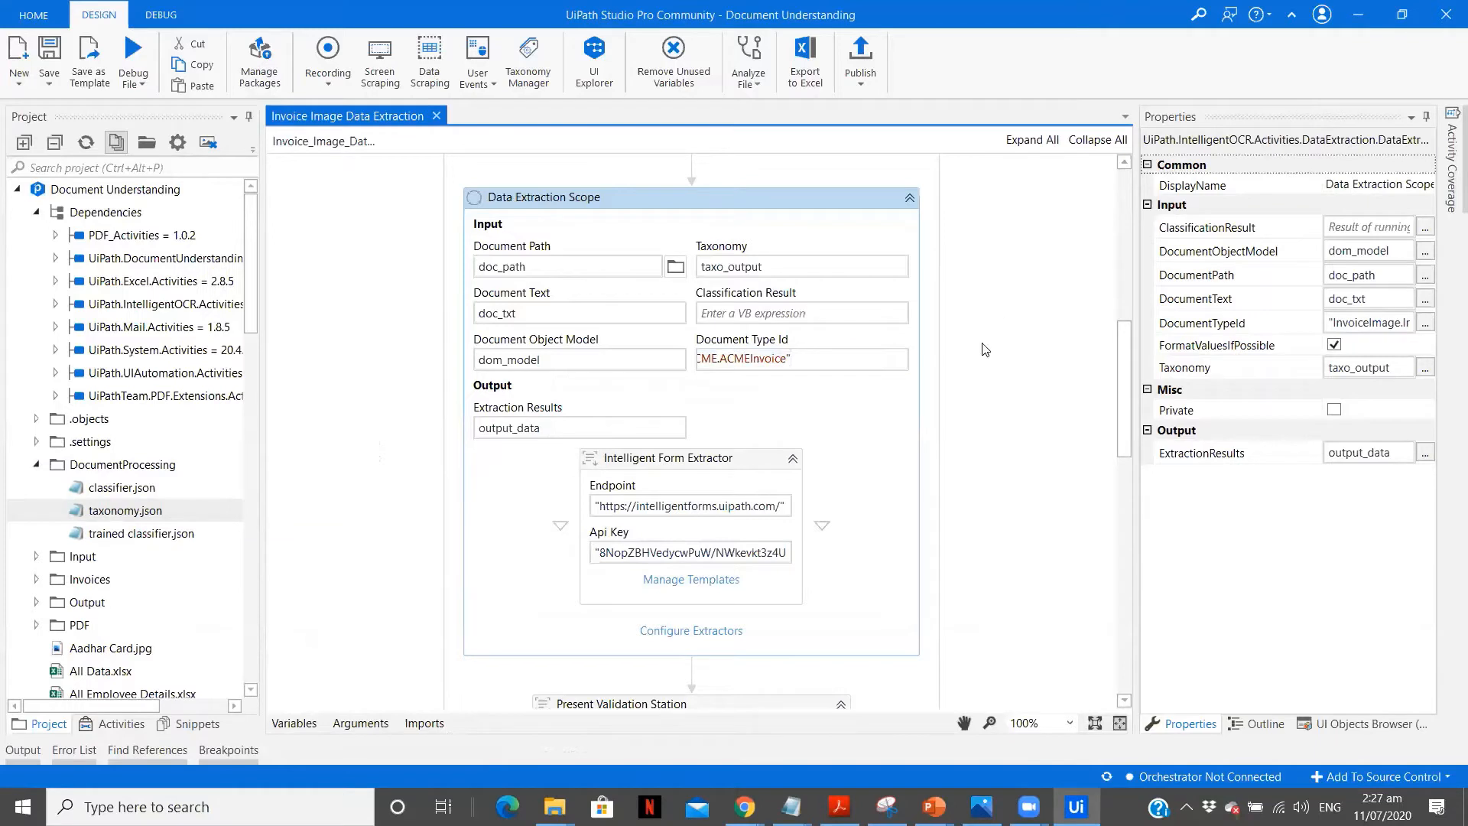
left_click(824, 387)
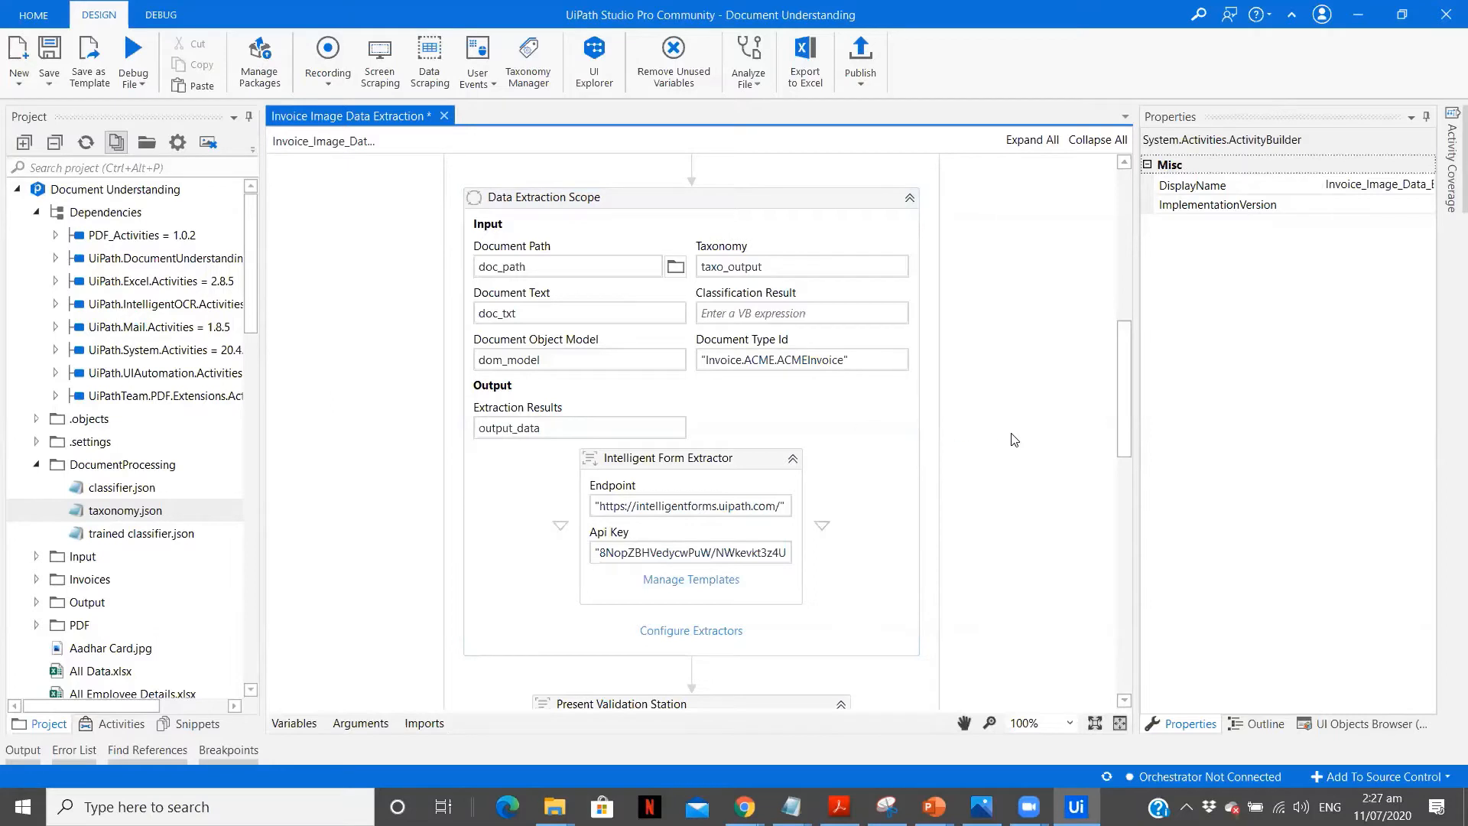
- Start a new Intelligent Form Extractor template for the ACME Invoice document type and name it ACME Invoice
left_click(665, 459)
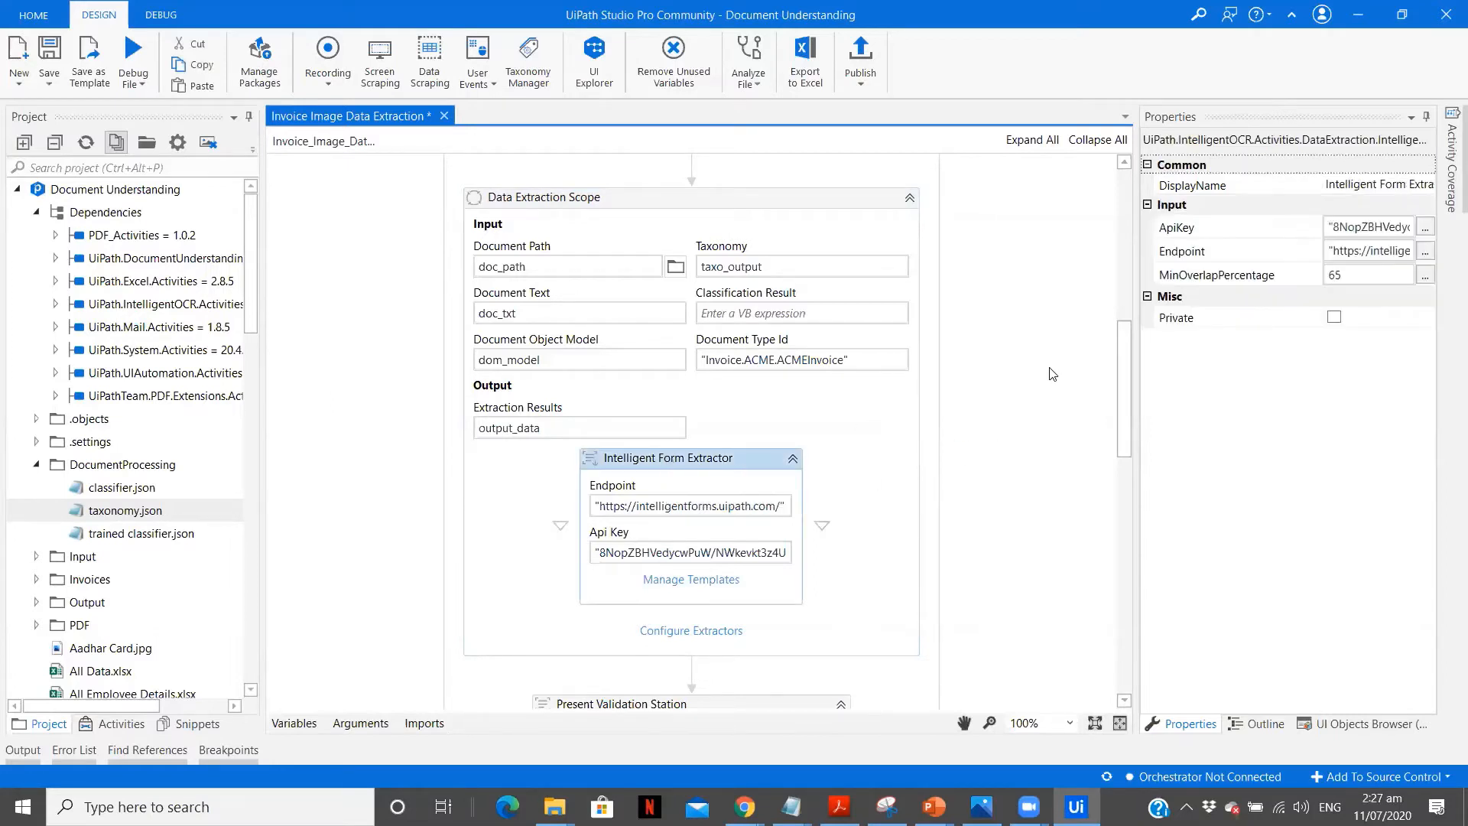
left_click_drag(1125, 340, 1125, 375)
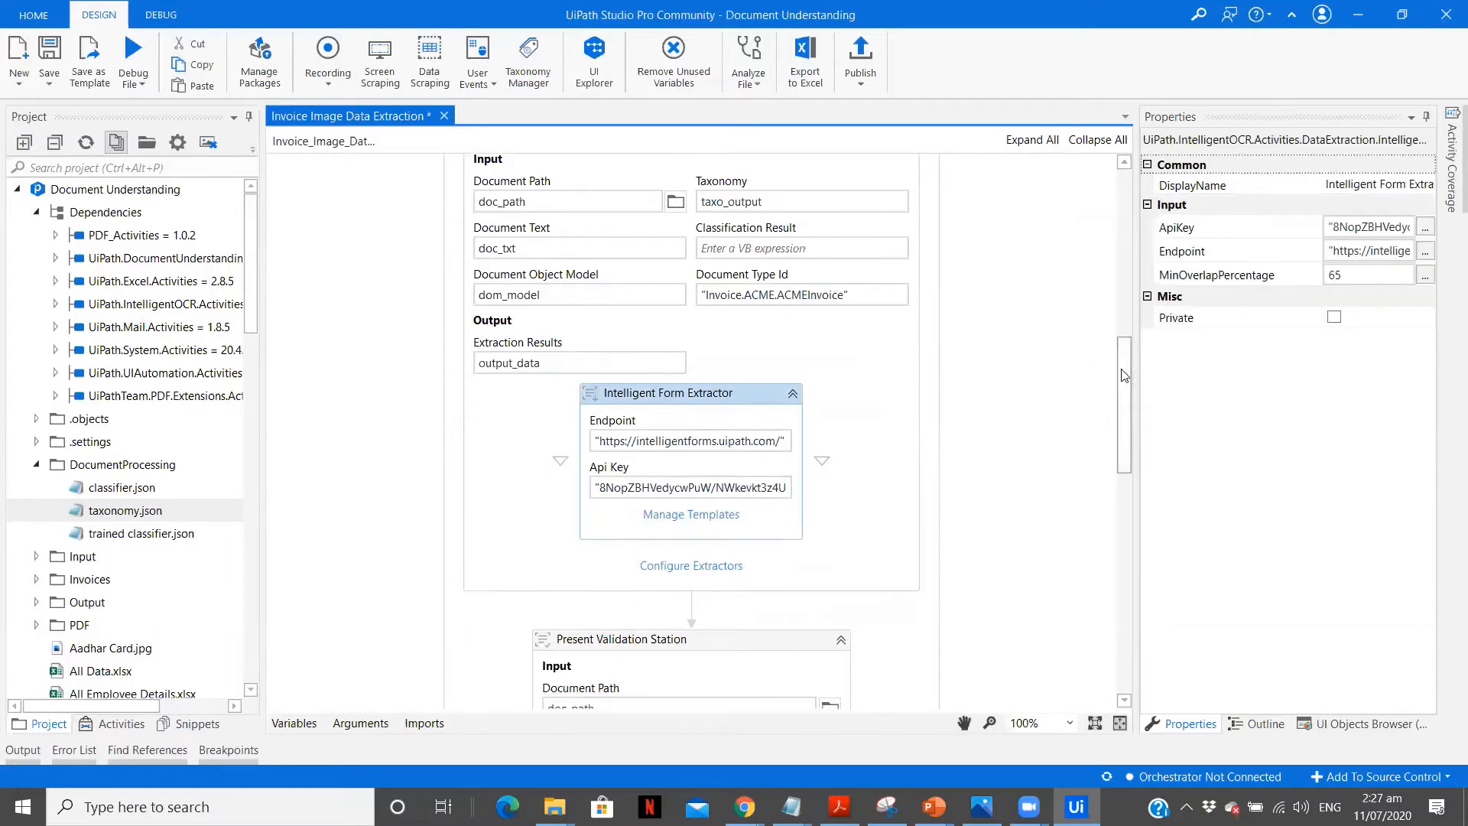
left_click(674, 514)
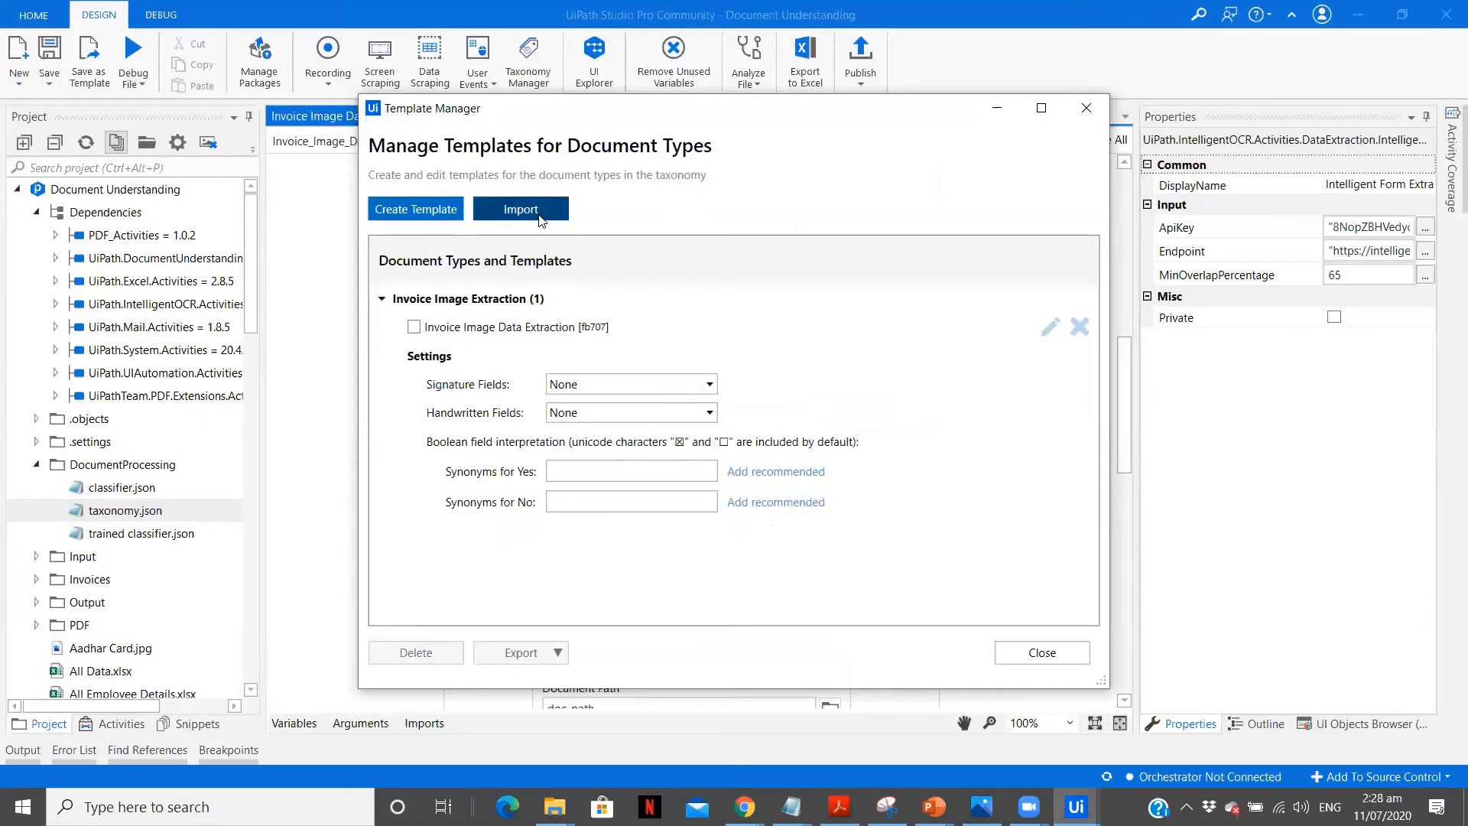
left_click(395, 218)
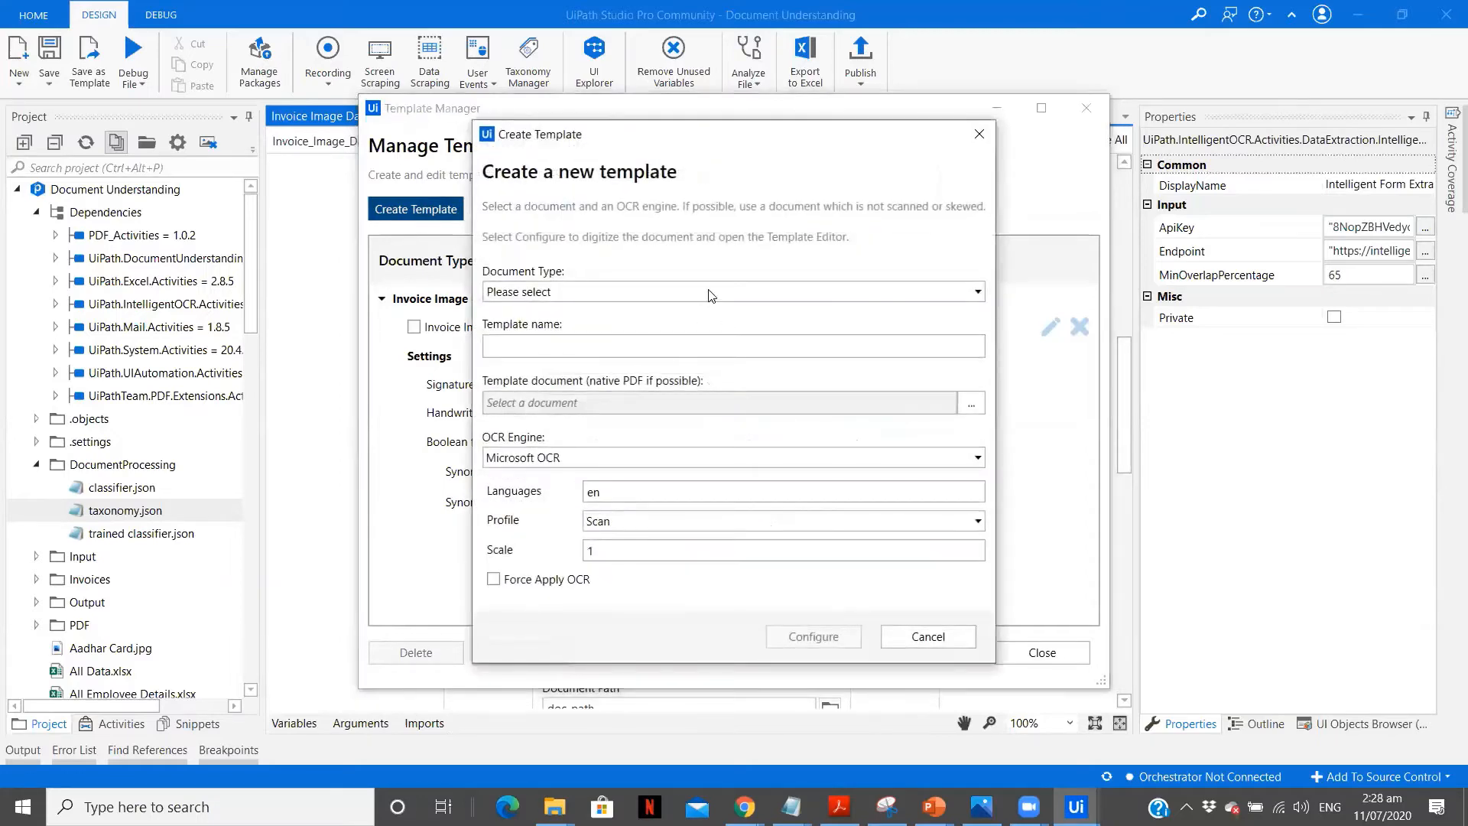
left_click(711, 294)
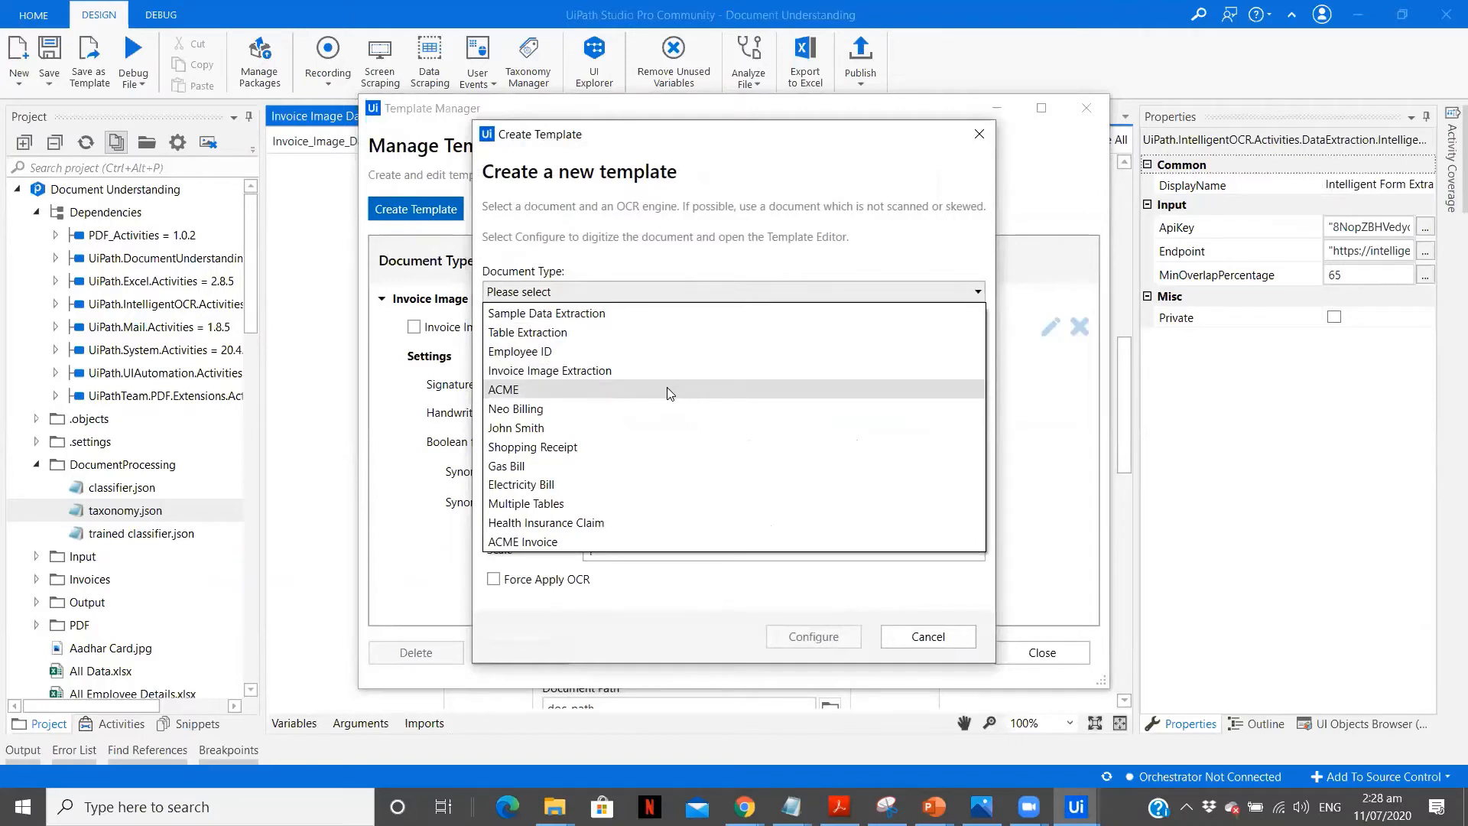
left_click(641, 543)
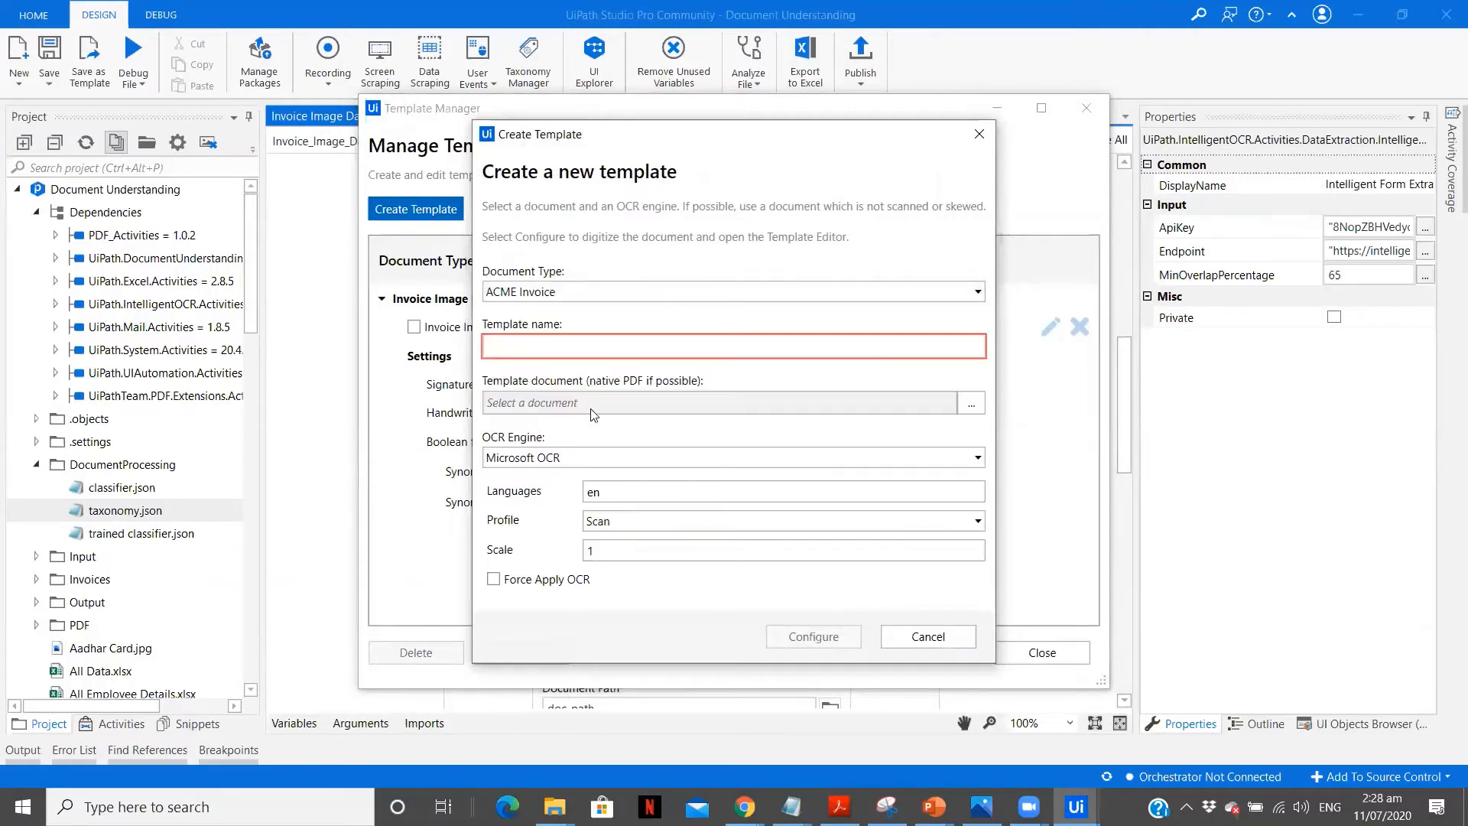
left_click(537, 354)
type("ACME Invoice")
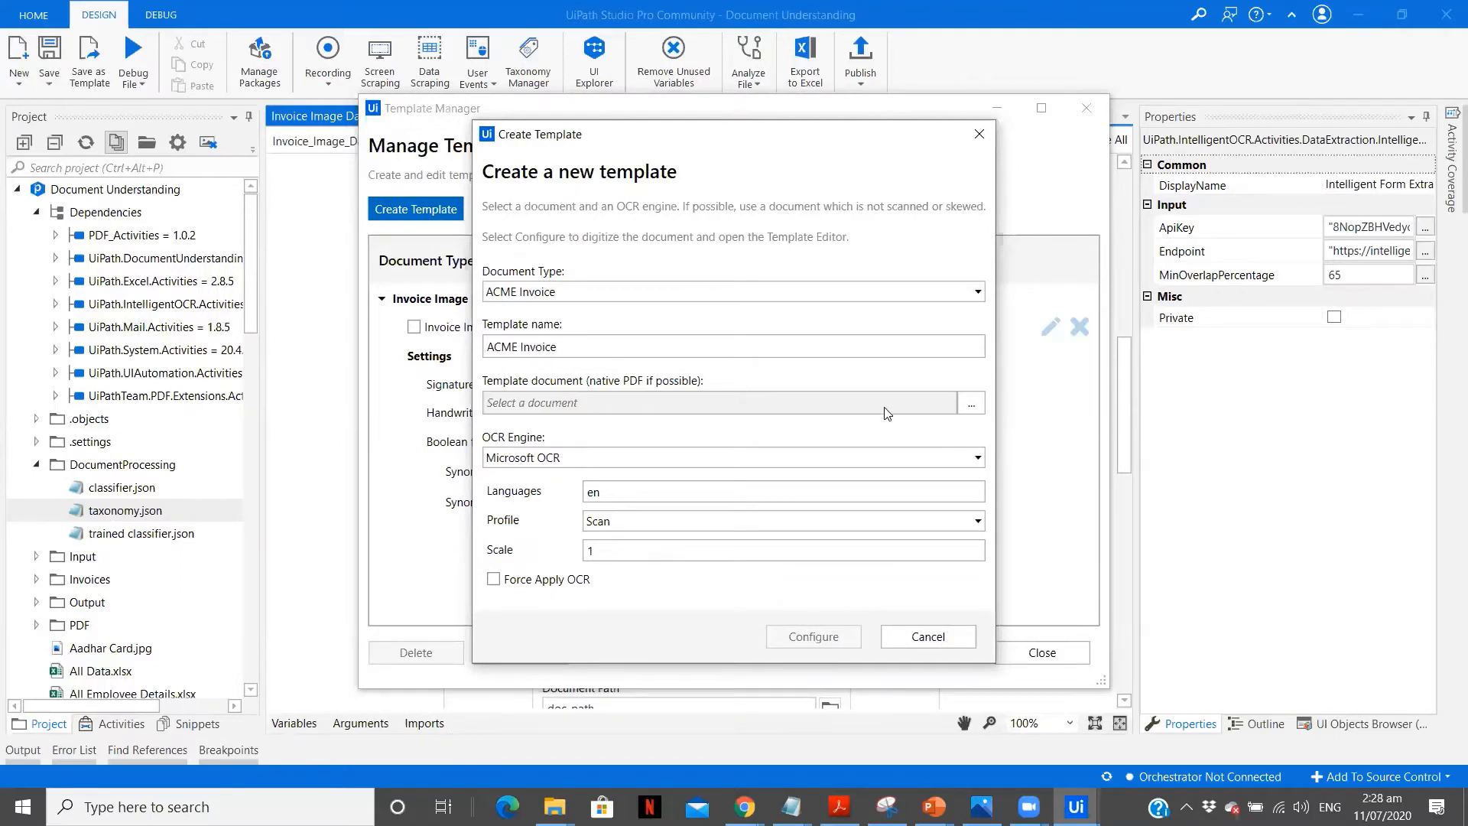
- Choose Invoice Image.jpg from the project folder as the template document
left_click(972, 402)
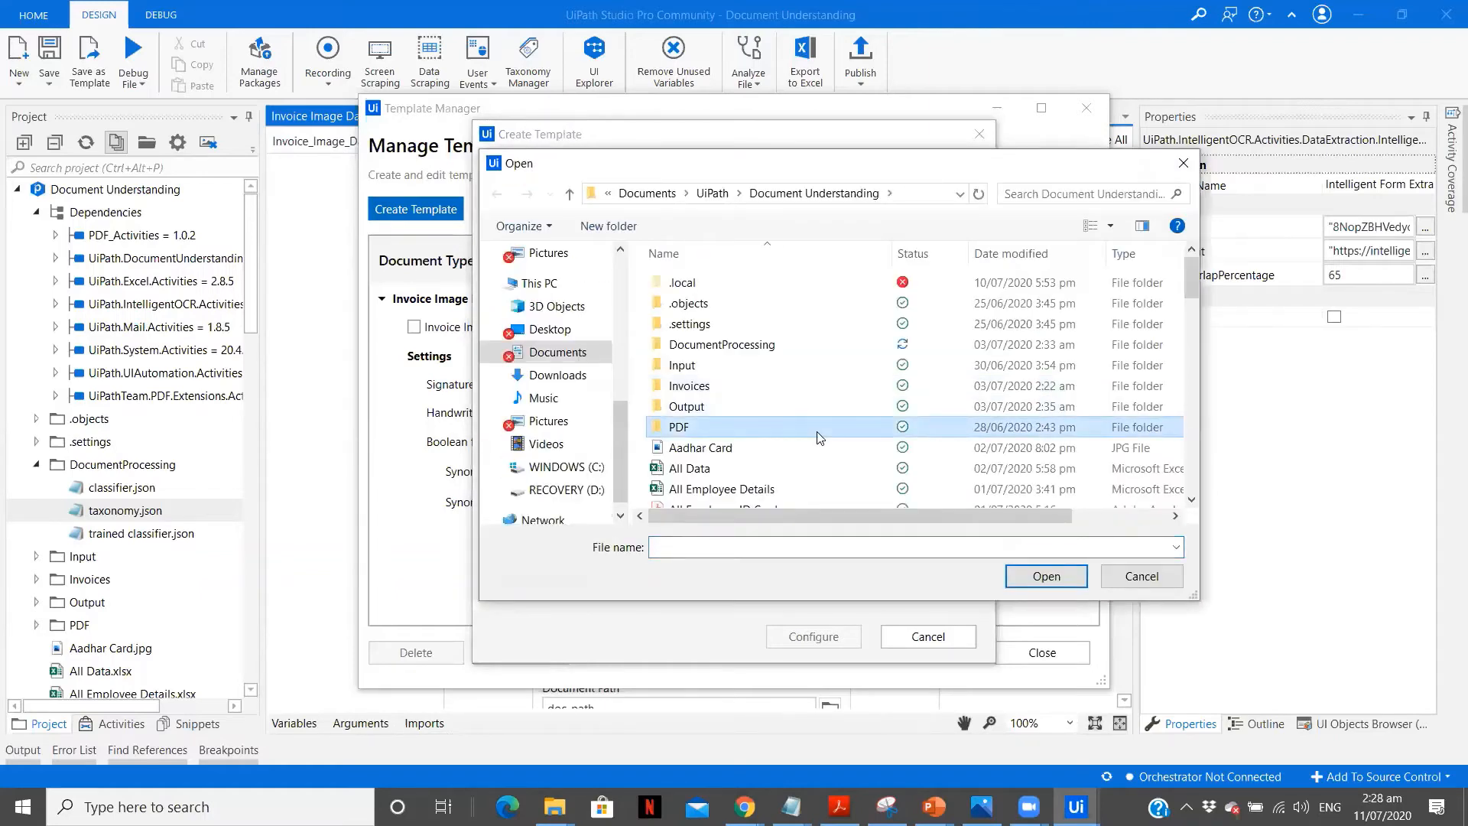
key("i")
key("Down")
key("Down")
key("Down")
key("Down")
key("Down")
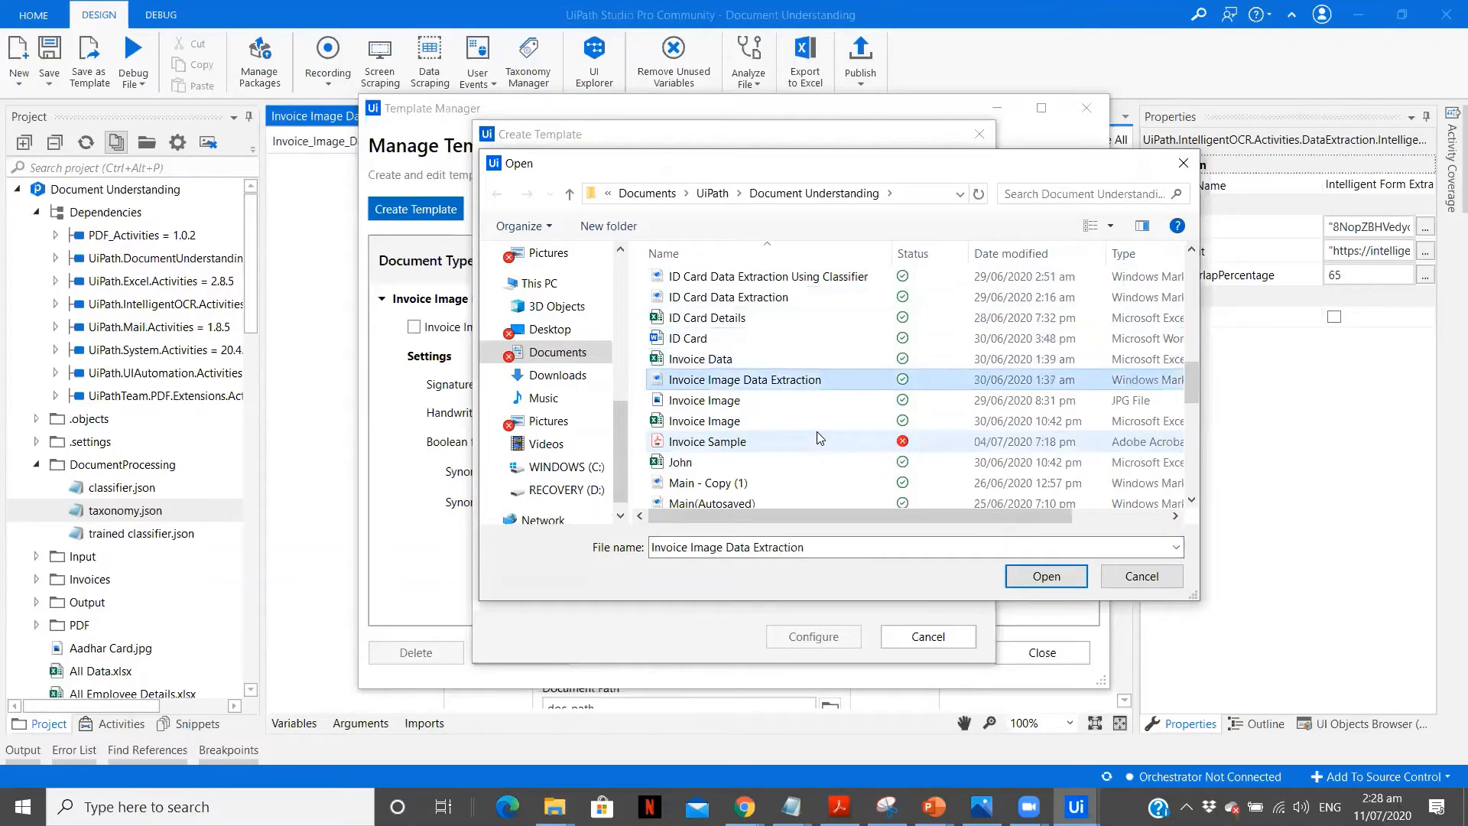
key("Down")
key("Return")
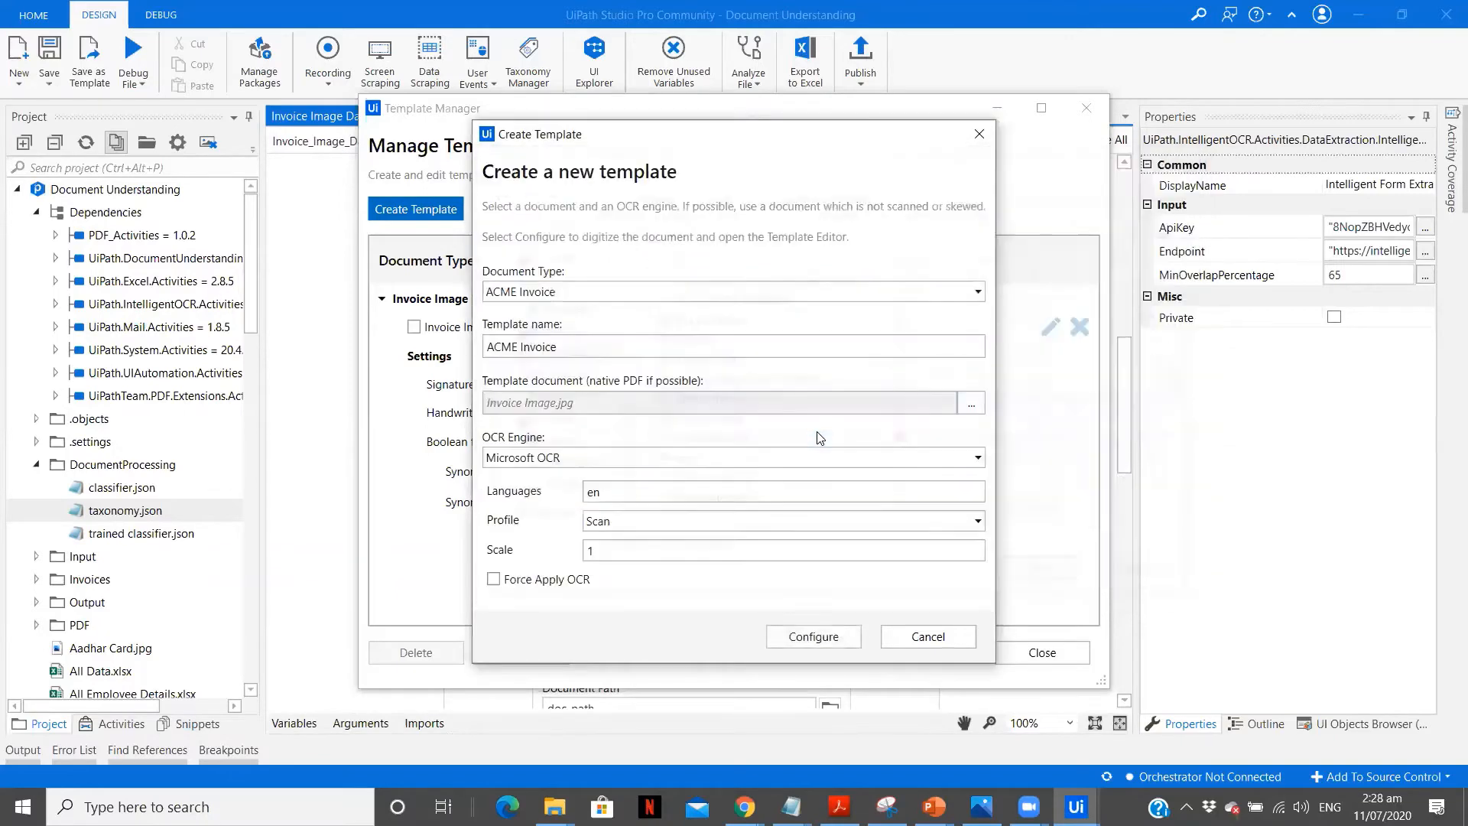
- Set the template's OCR engine to Tesseract OCR with Force Apply OCR enabled and the Scan profile, and configure the template
left_click(786, 456)
left_click(756, 498)
left_click(578, 605)
left_click(972, 523)
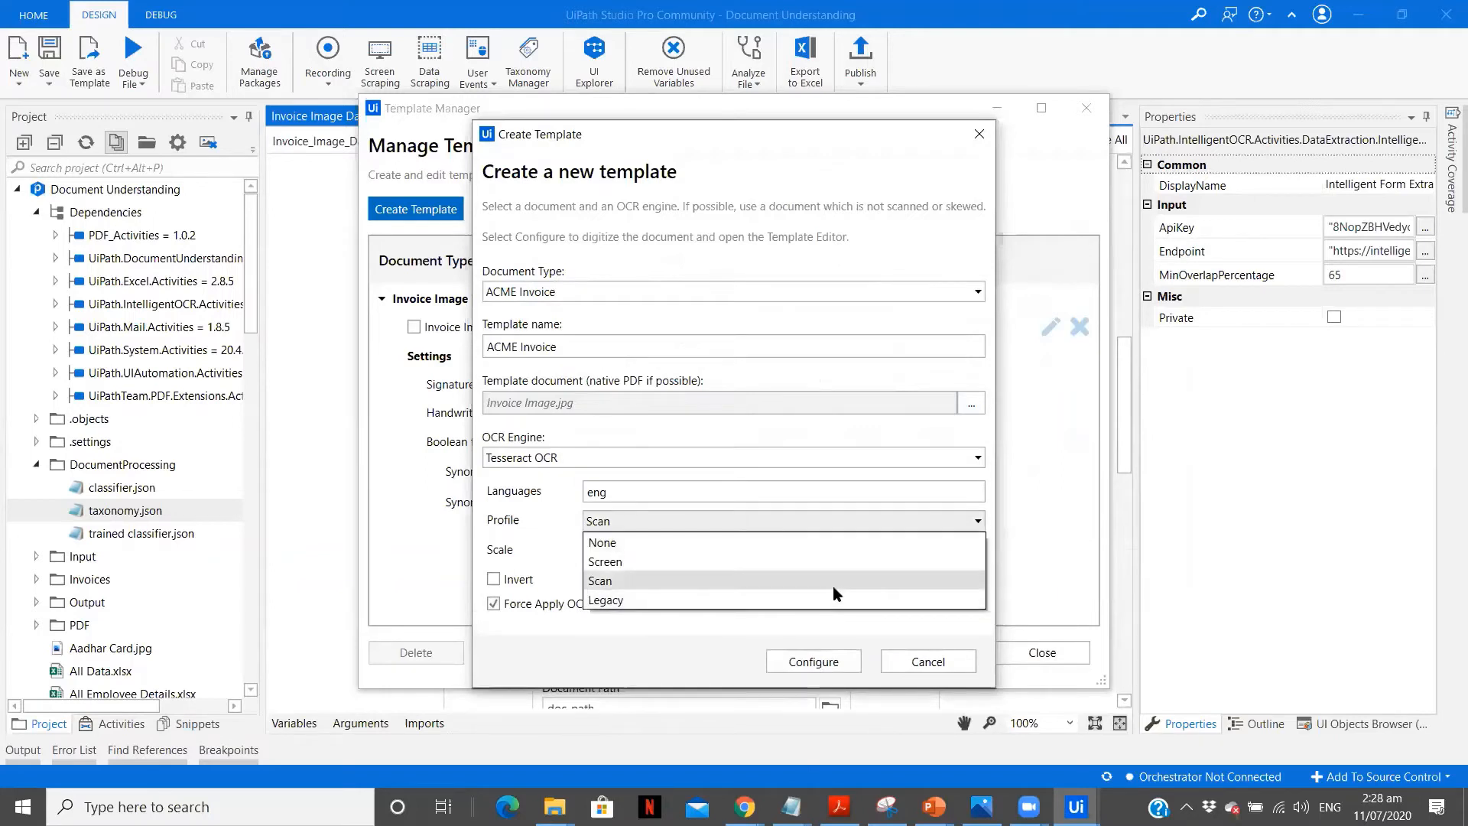
left_click(833, 585)
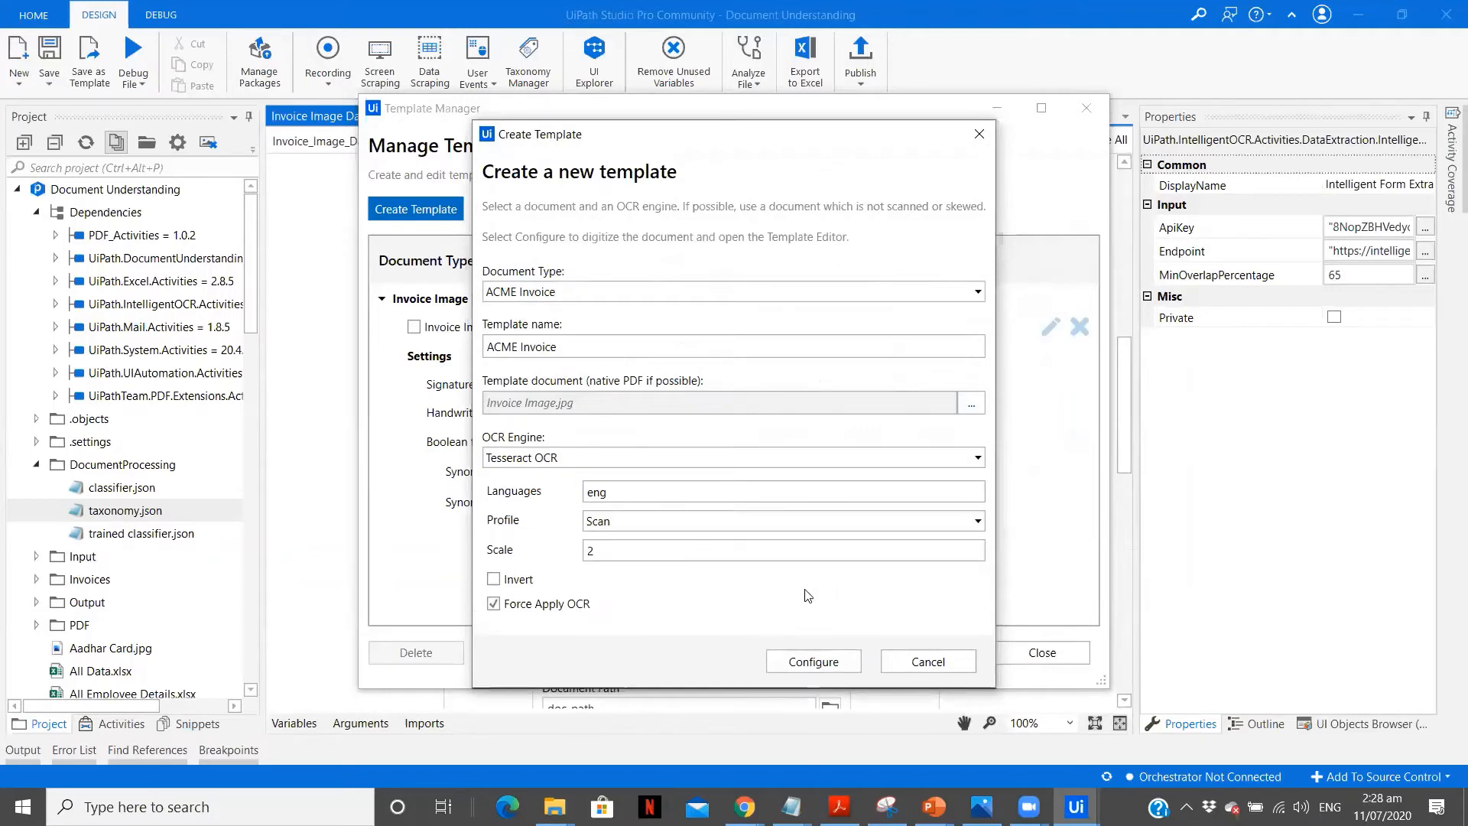
left_click(810, 659)
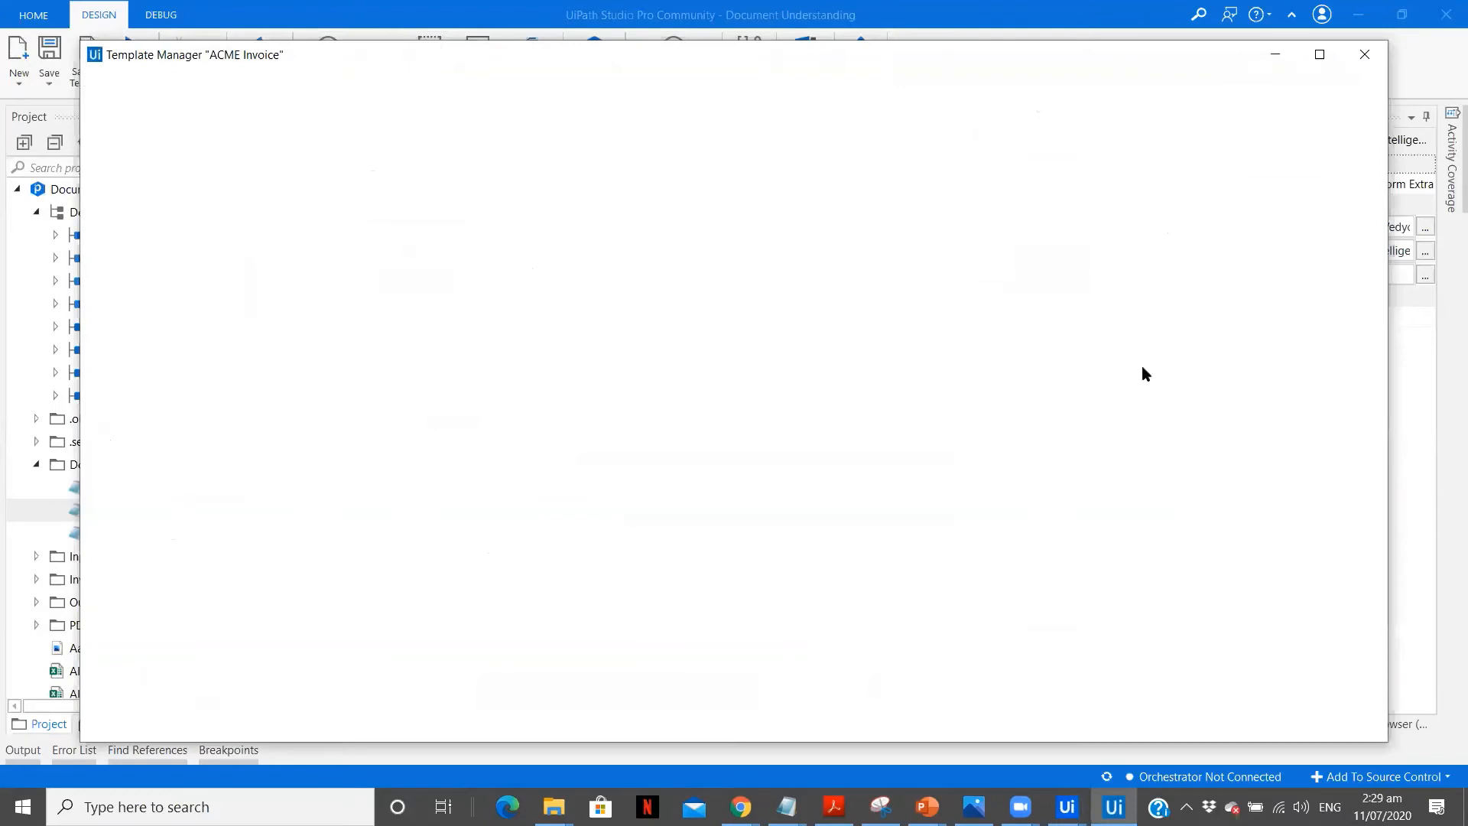
- Maximize the template editor, dismiss its instructions, and assign the From and To labels with both party names as Page 1 Matching Info
left_click(1320, 54)
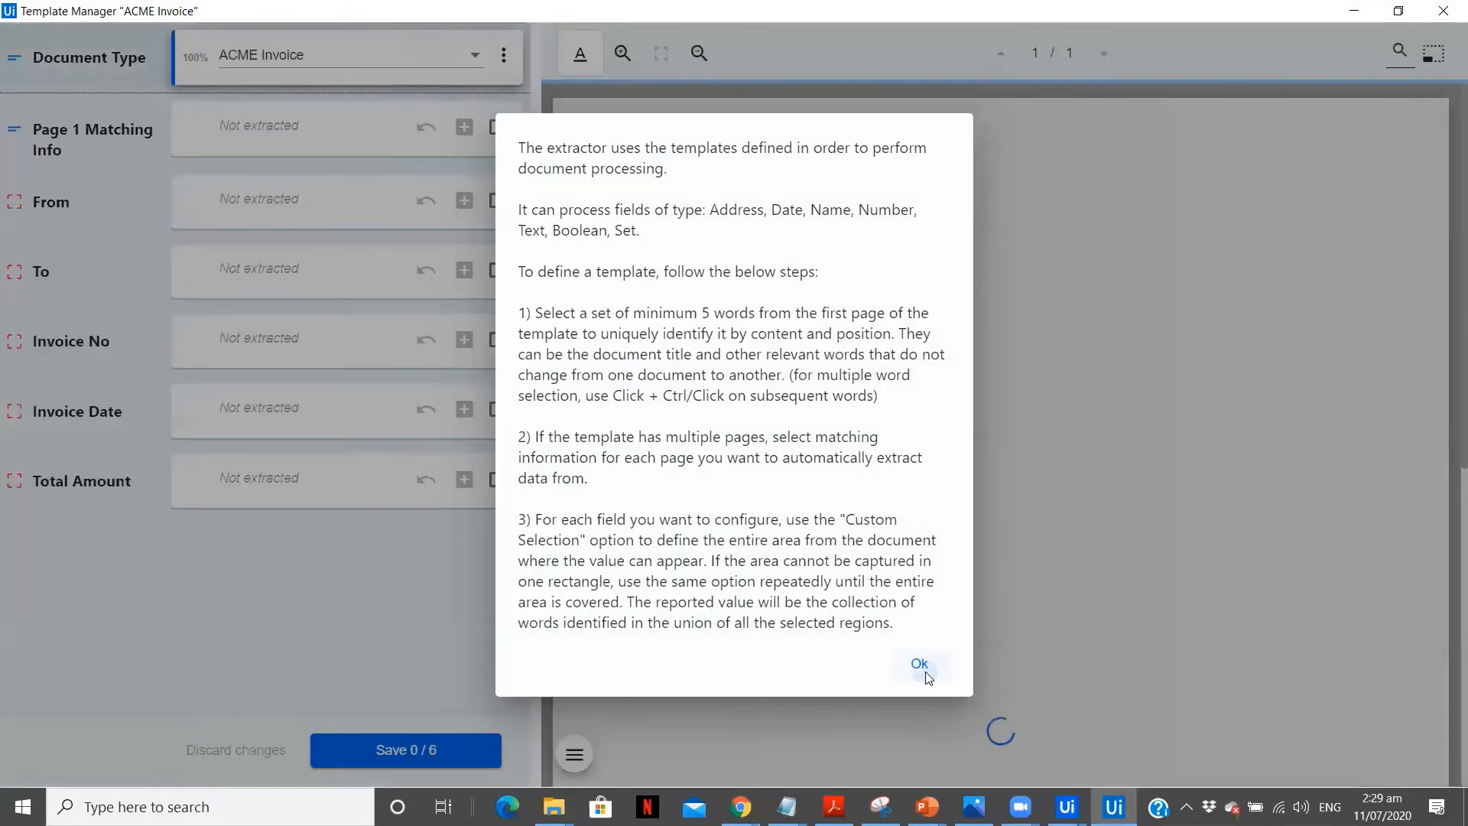
left_click(922, 667)
scroll(1446, 218, "down", 2)
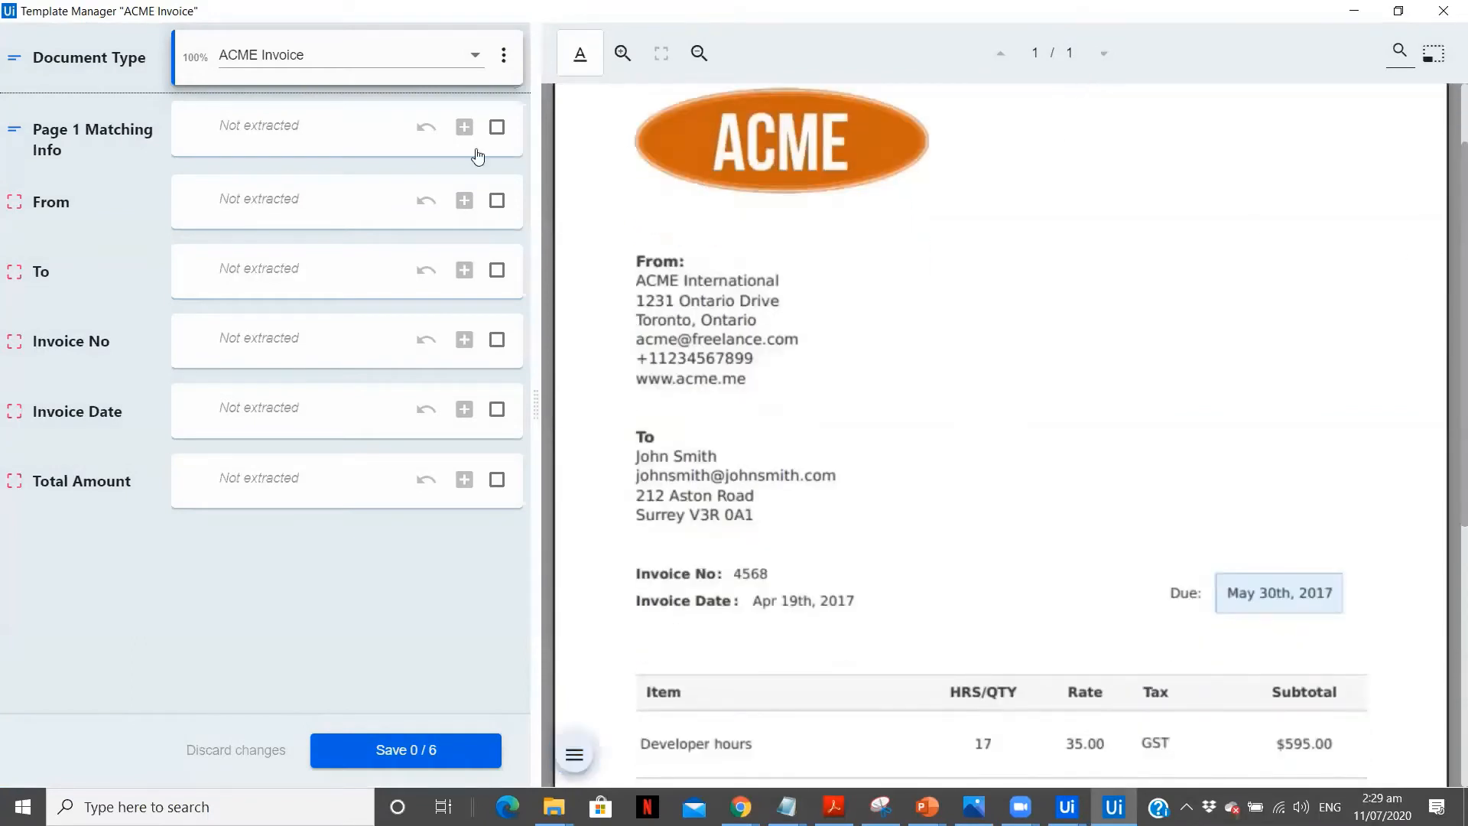
left_click_drag(644, 264, 776, 283)
left_click_drag(644, 440, 715, 459)
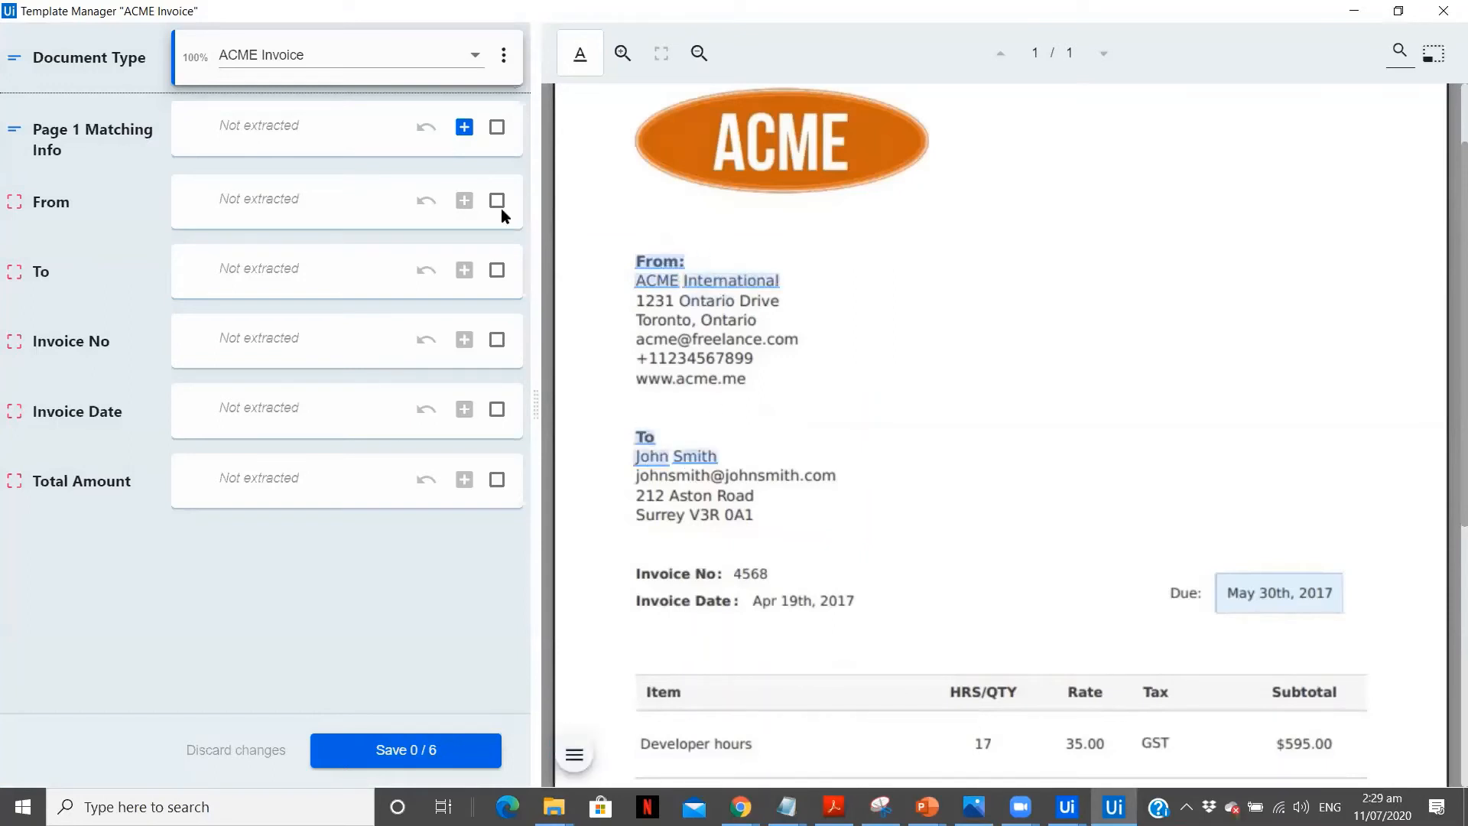
left_click(464, 127)
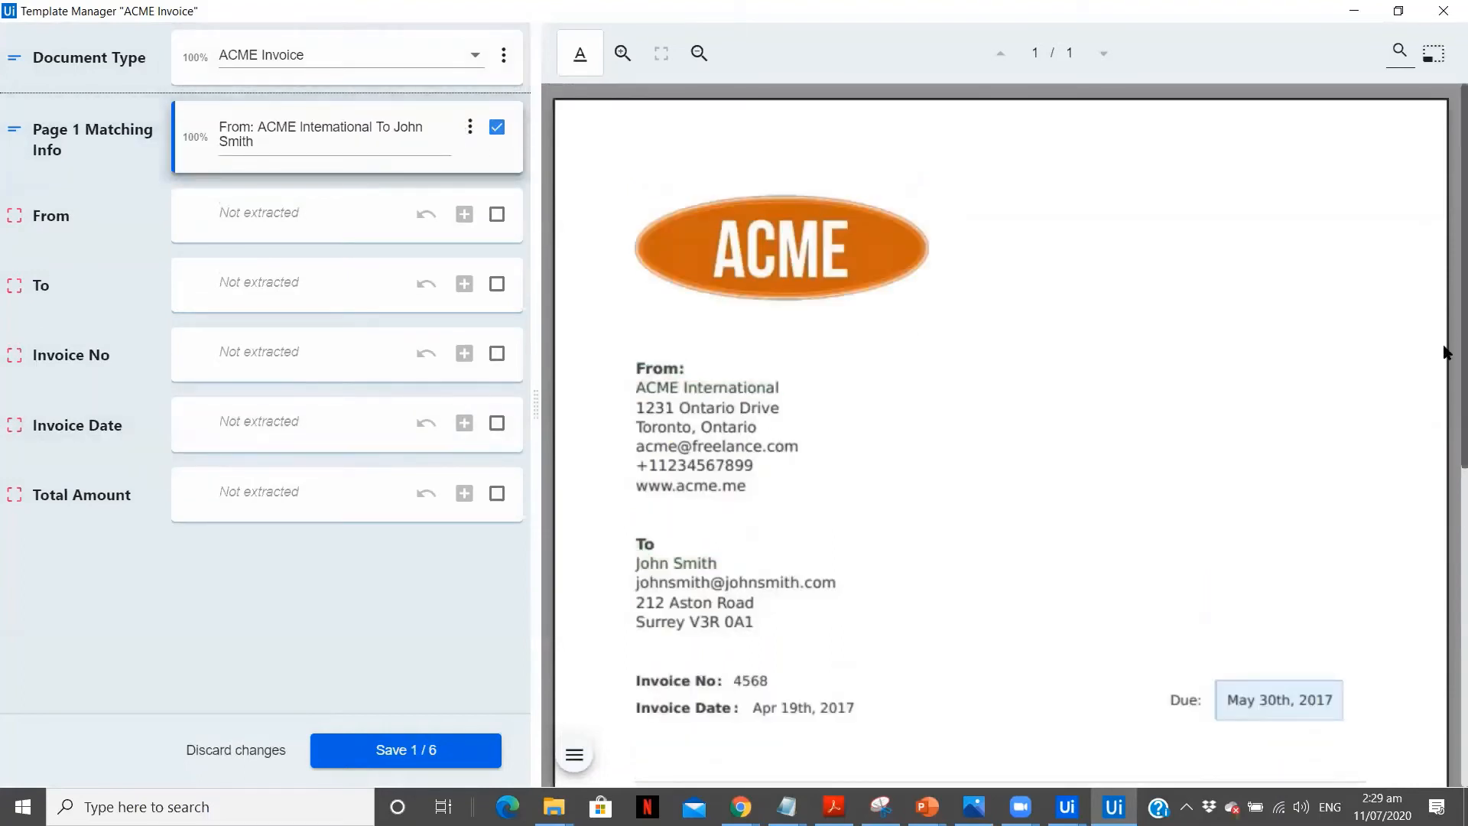
- Mark a custom area around "ACME International" on the invoice and assign it to the From field
scroll(1446, 344, "down", 1)
scroll(1445, 423, "down", 1)
left_click(273, 215)
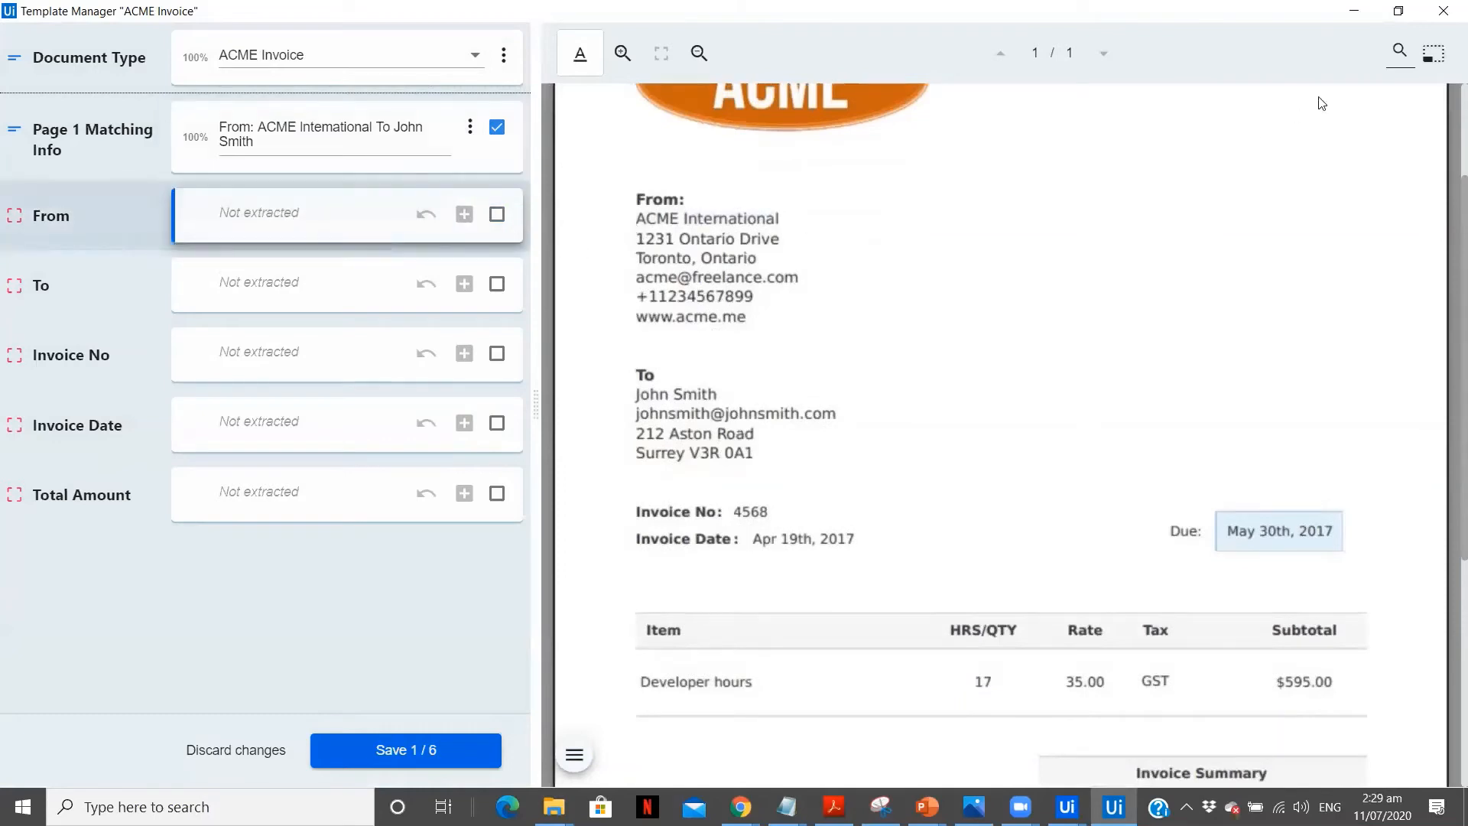
left_click(1428, 65)
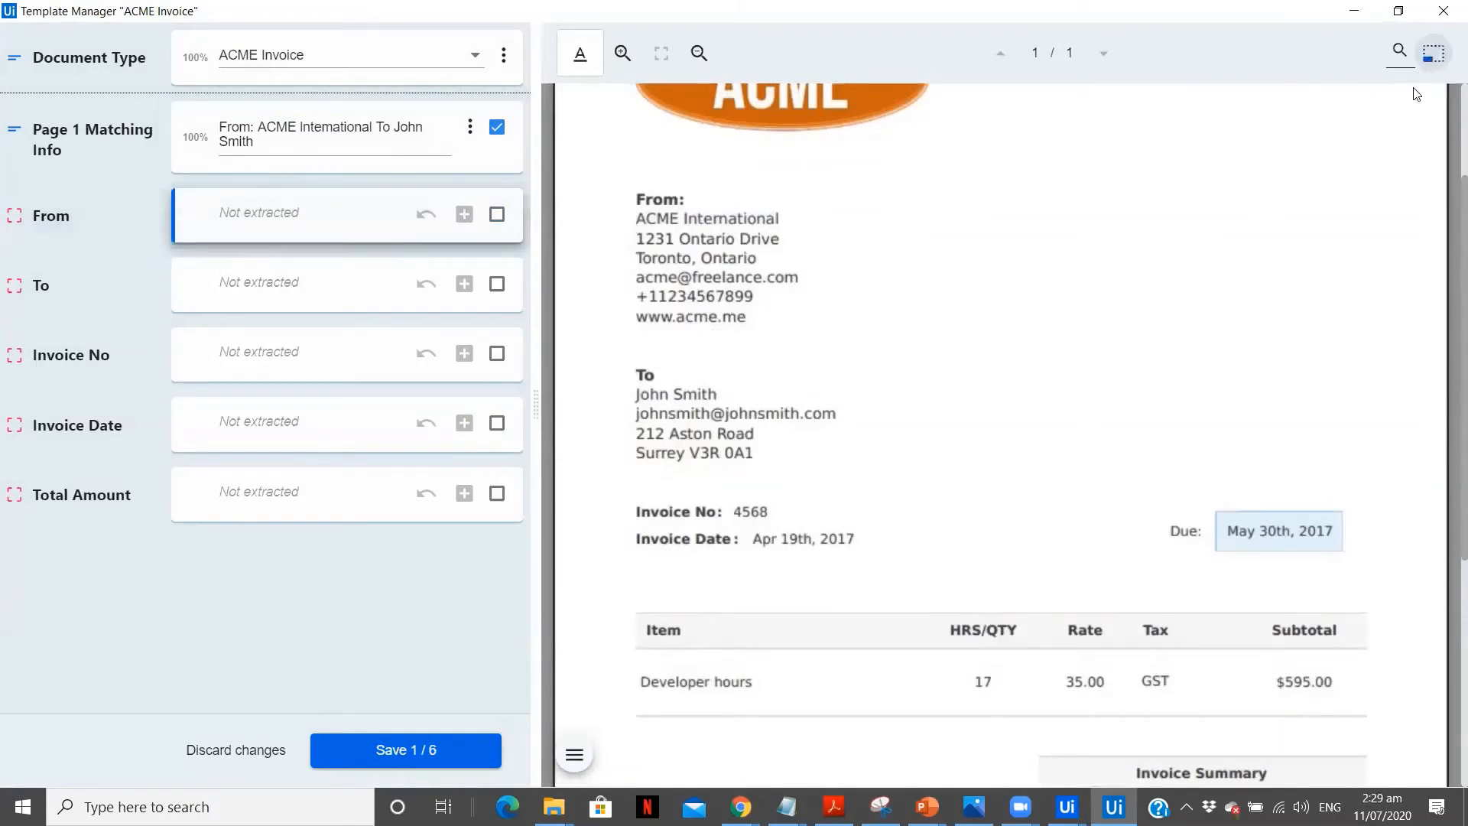
left_click_drag(629, 211, 789, 234)
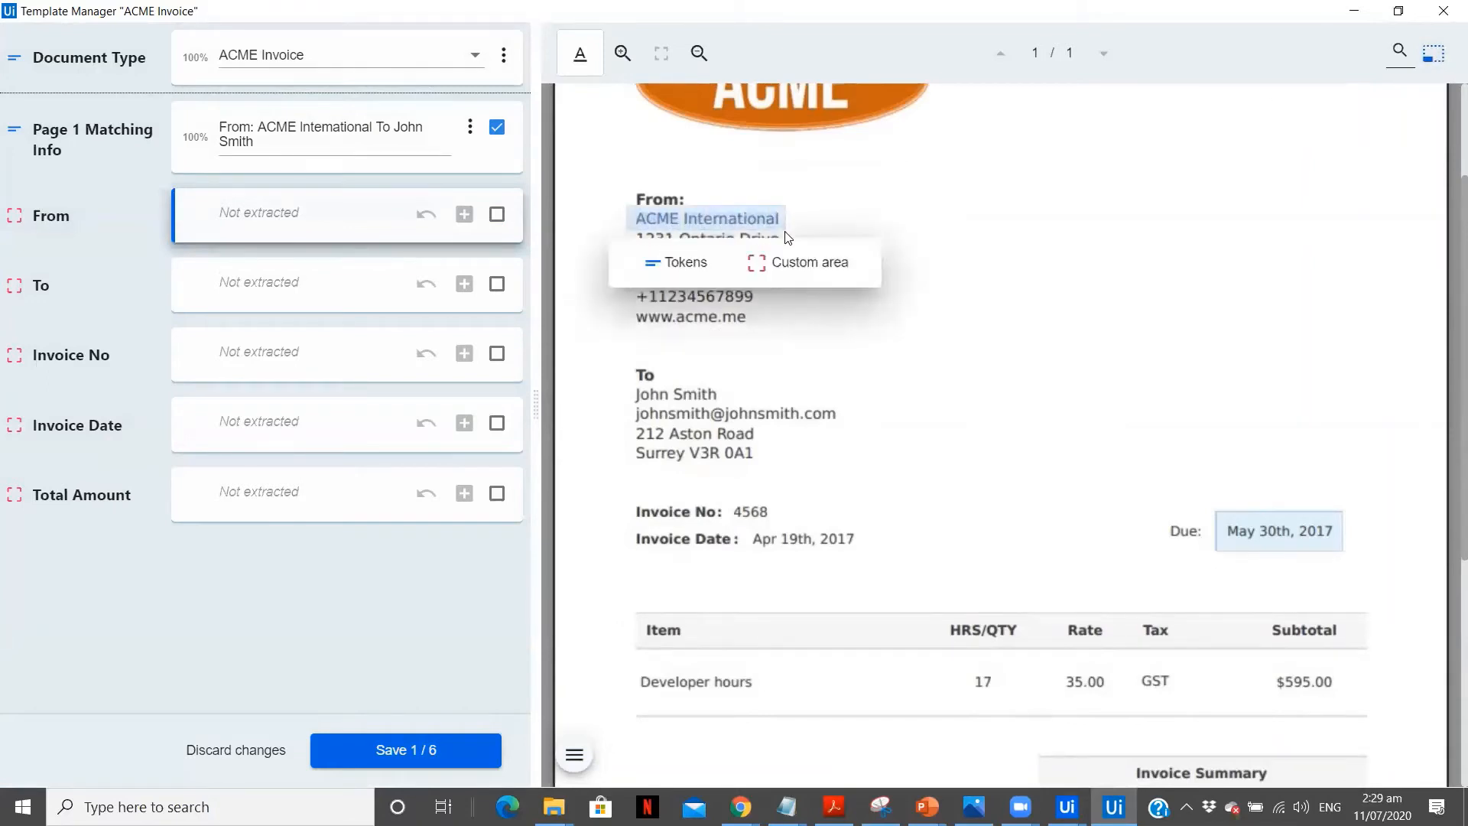
left_click(789, 266)
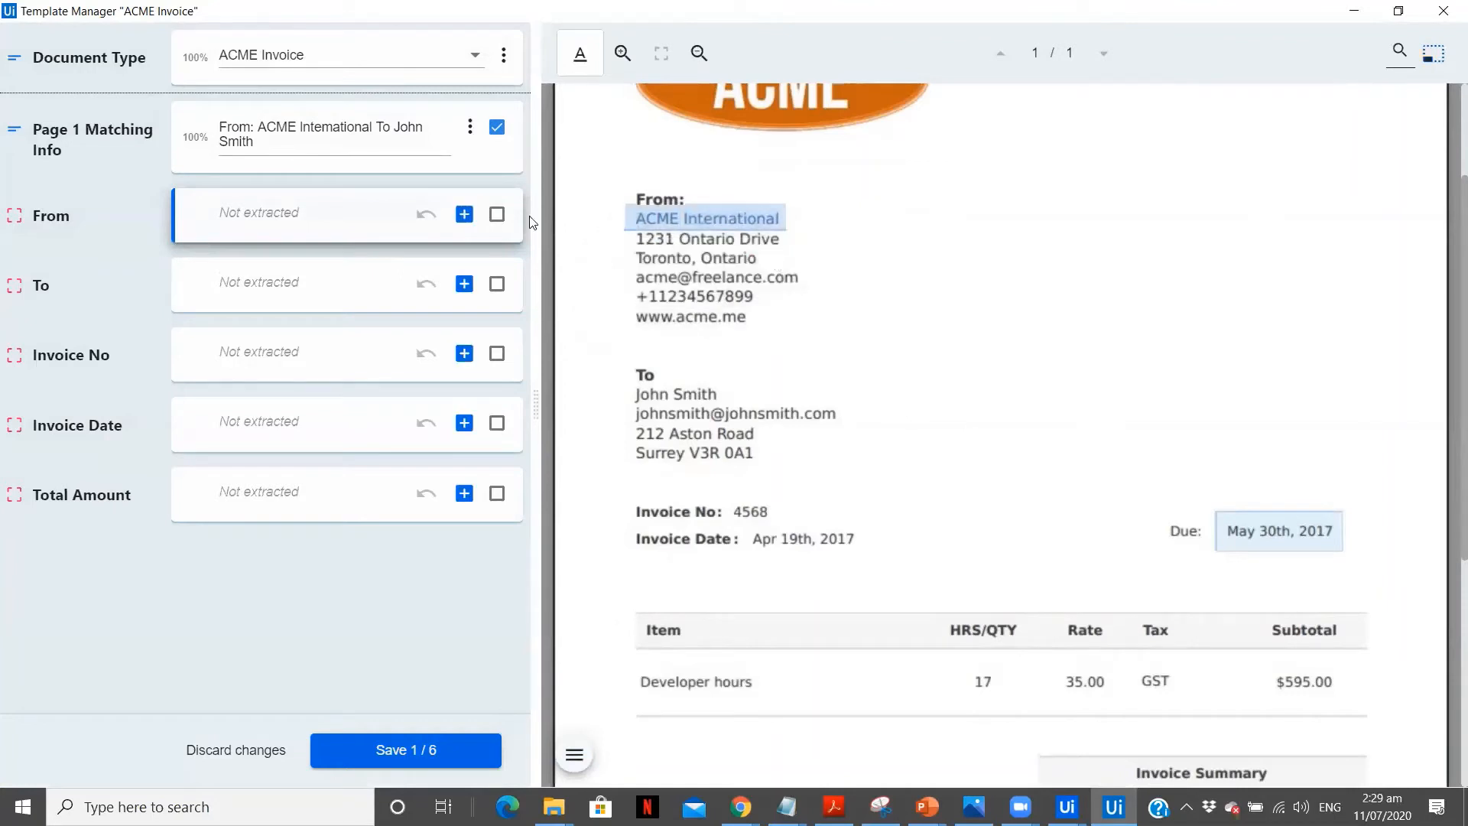
left_click(465, 216)
- Mark a custom area around the recipient's name under the To heading and assign it to the To field
scroll(1104, 370, "up", 3)
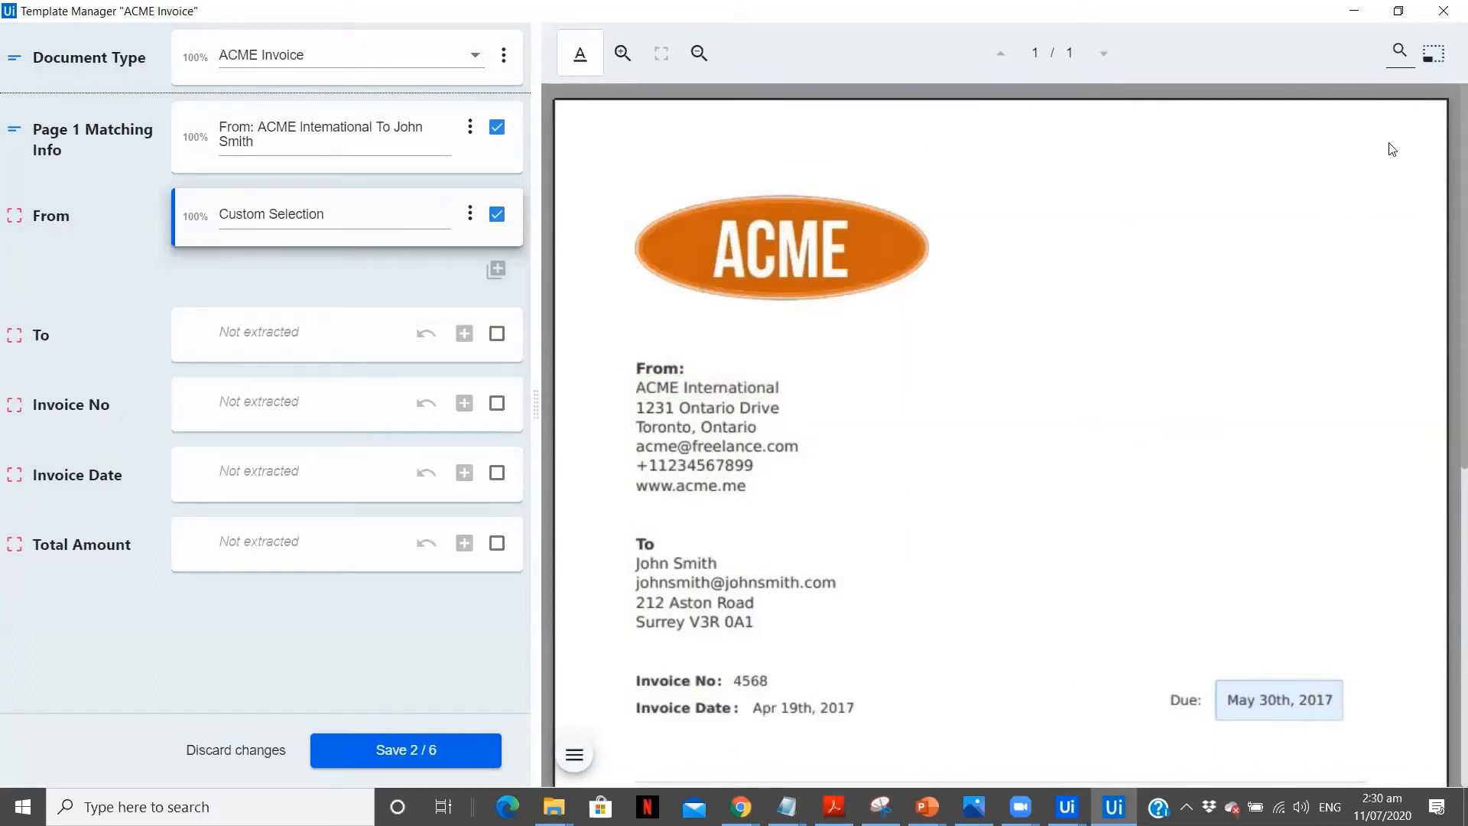
left_click(1434, 53)
left_click_drag(630, 555, 728, 583)
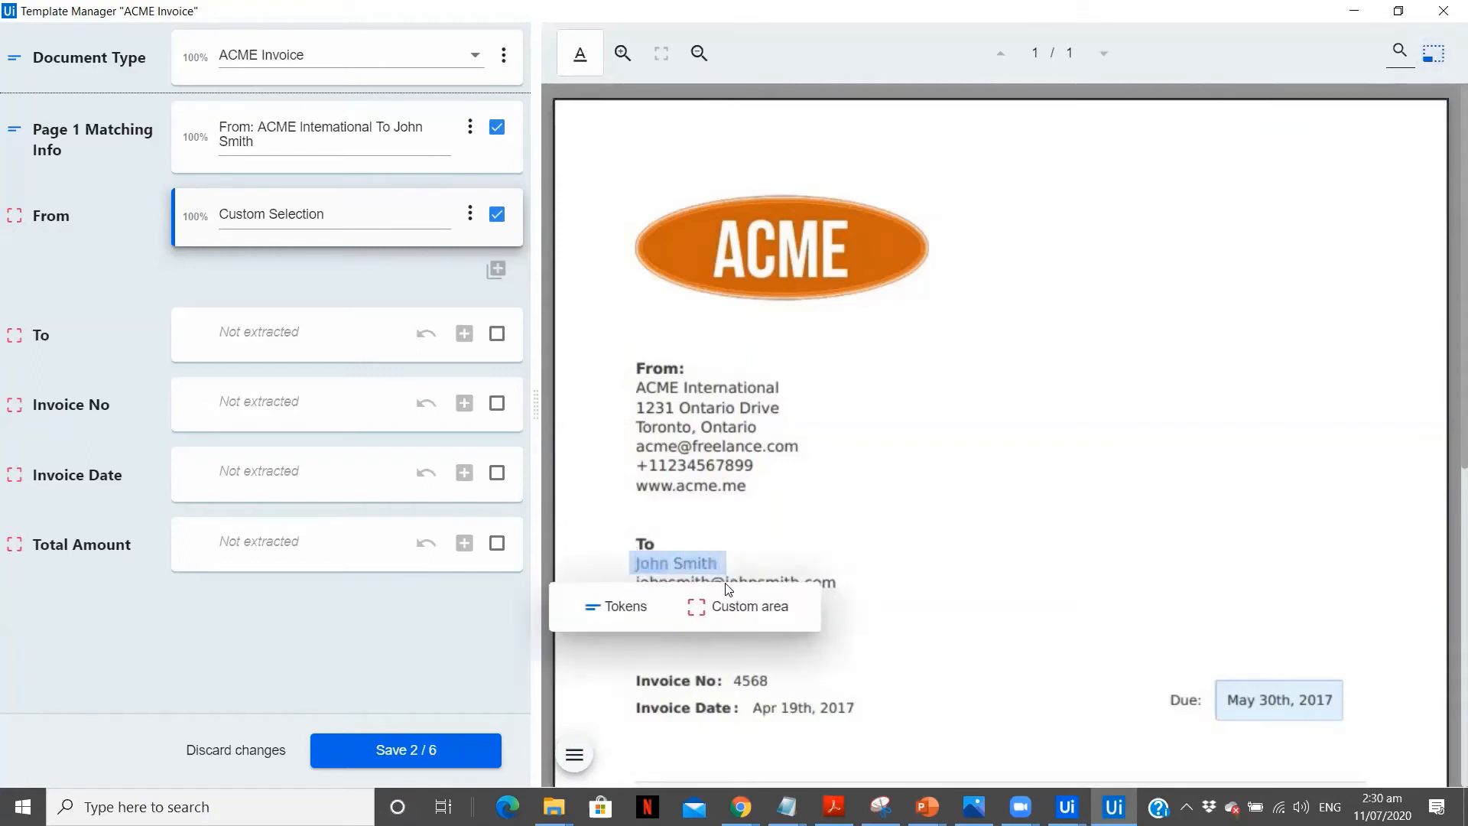
left_click(731, 604)
- Mark a custom area around the value beside the Invoice No label and assign it to the Invoice No field
scroll(601, 334, "down", 1)
scroll(601, 333, "down", 6)
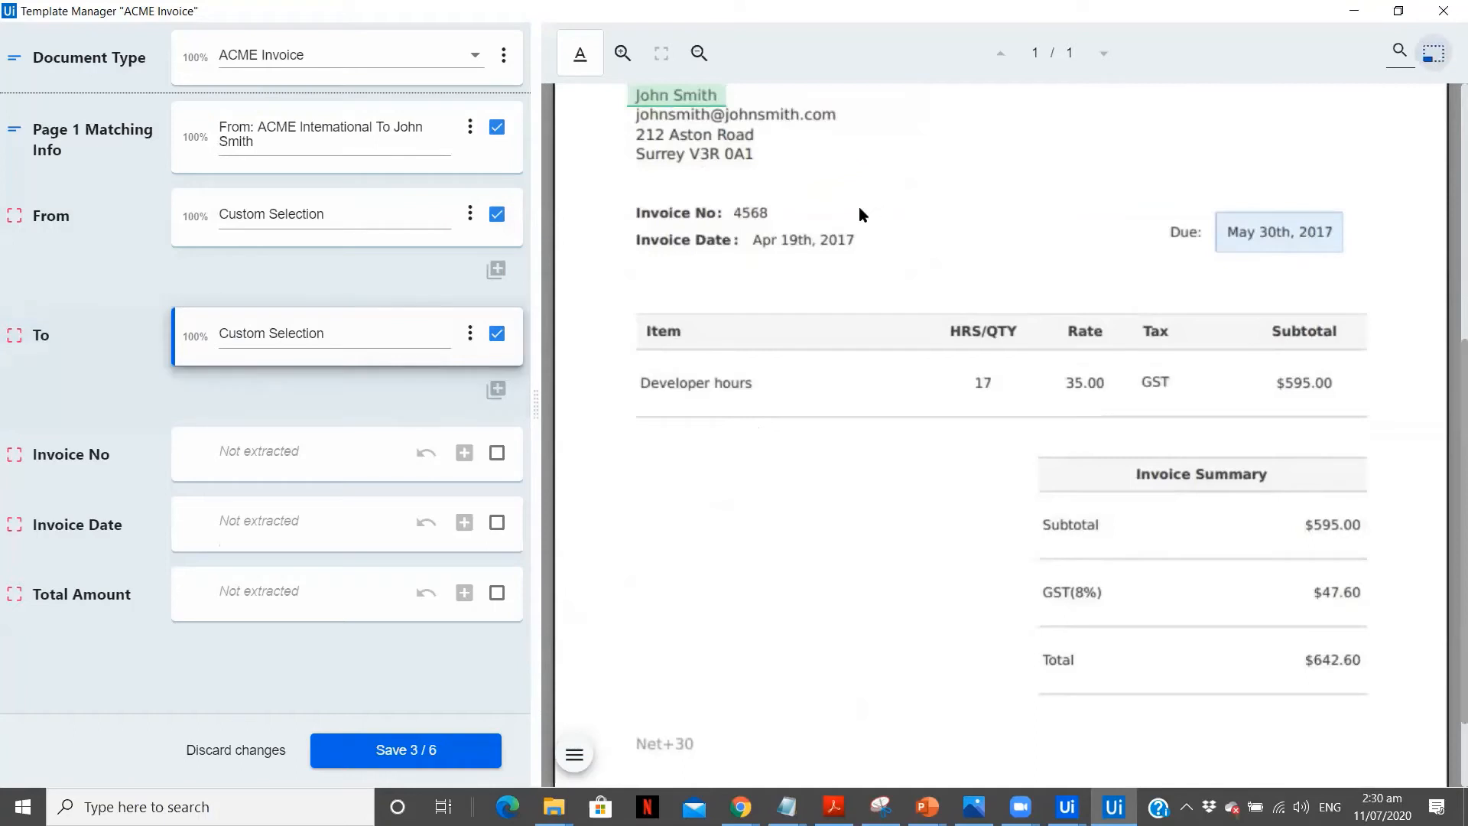
left_click_drag(728, 207, 770, 236)
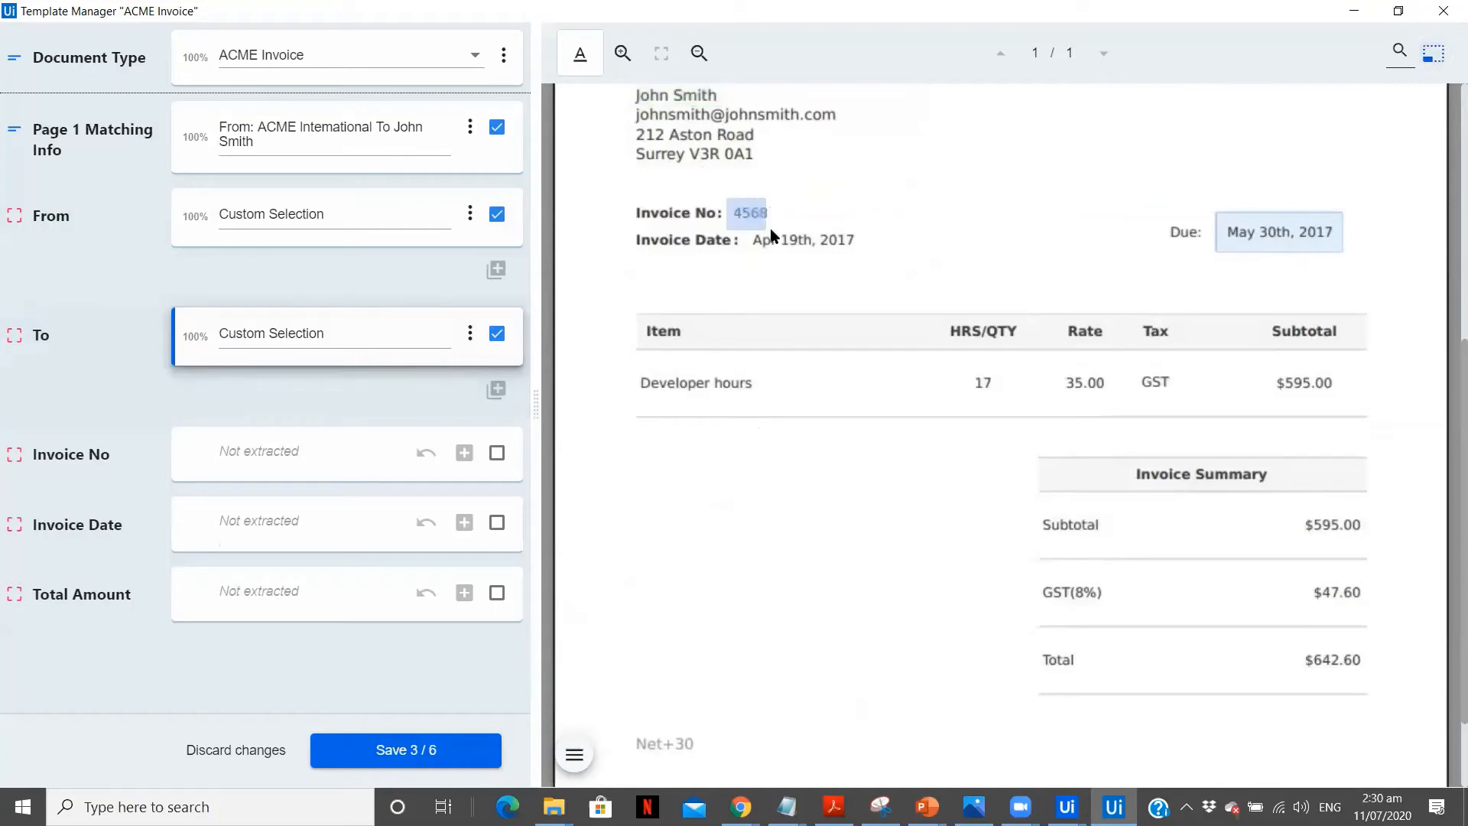
left_click(464, 454)
scroll(780, 525, "up", 3)
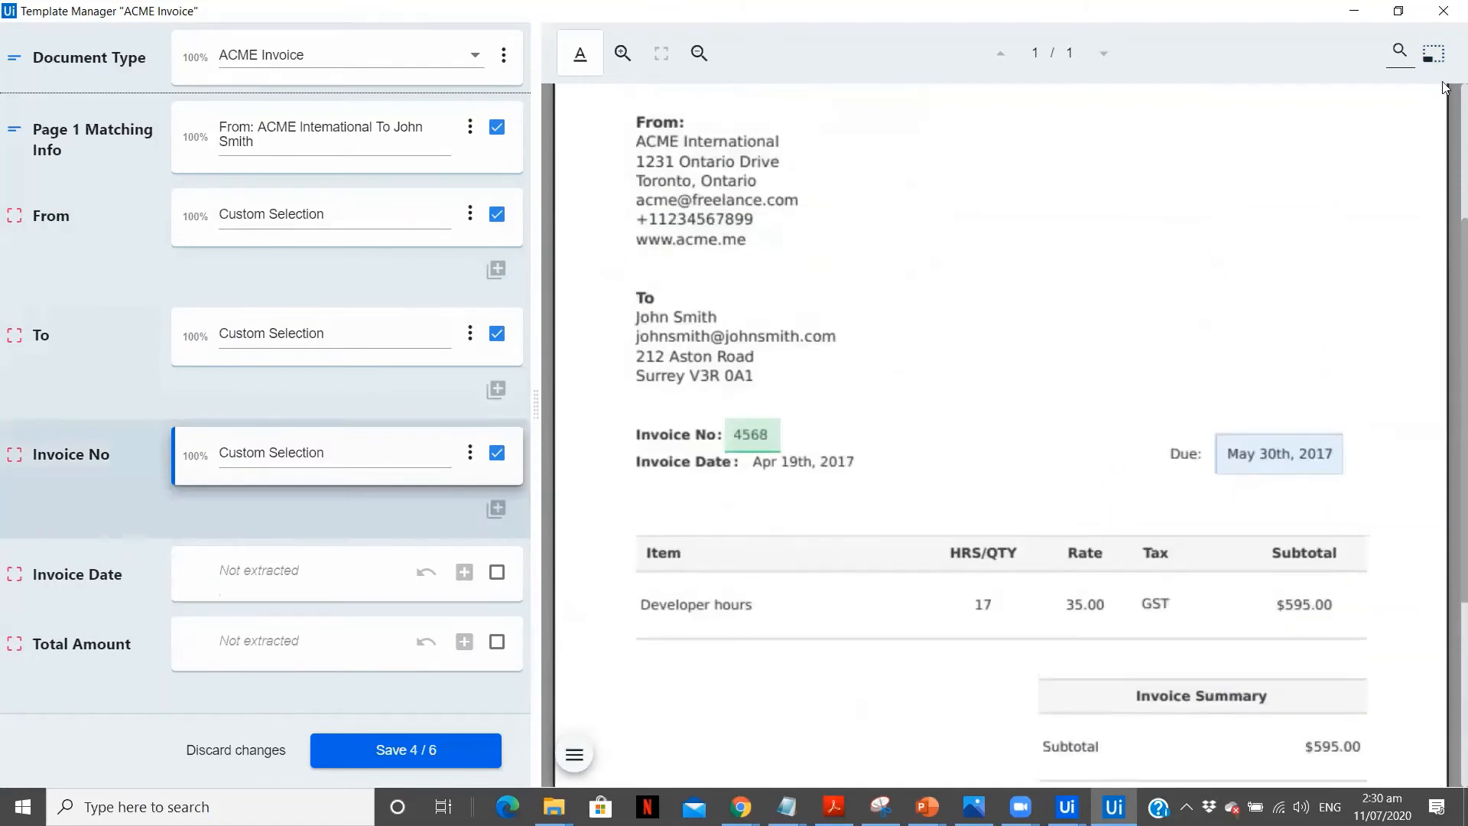
- Mark a custom area around the date beside the Invoice Date label and assign it to the Invoice Date field
left_click(1435, 62)
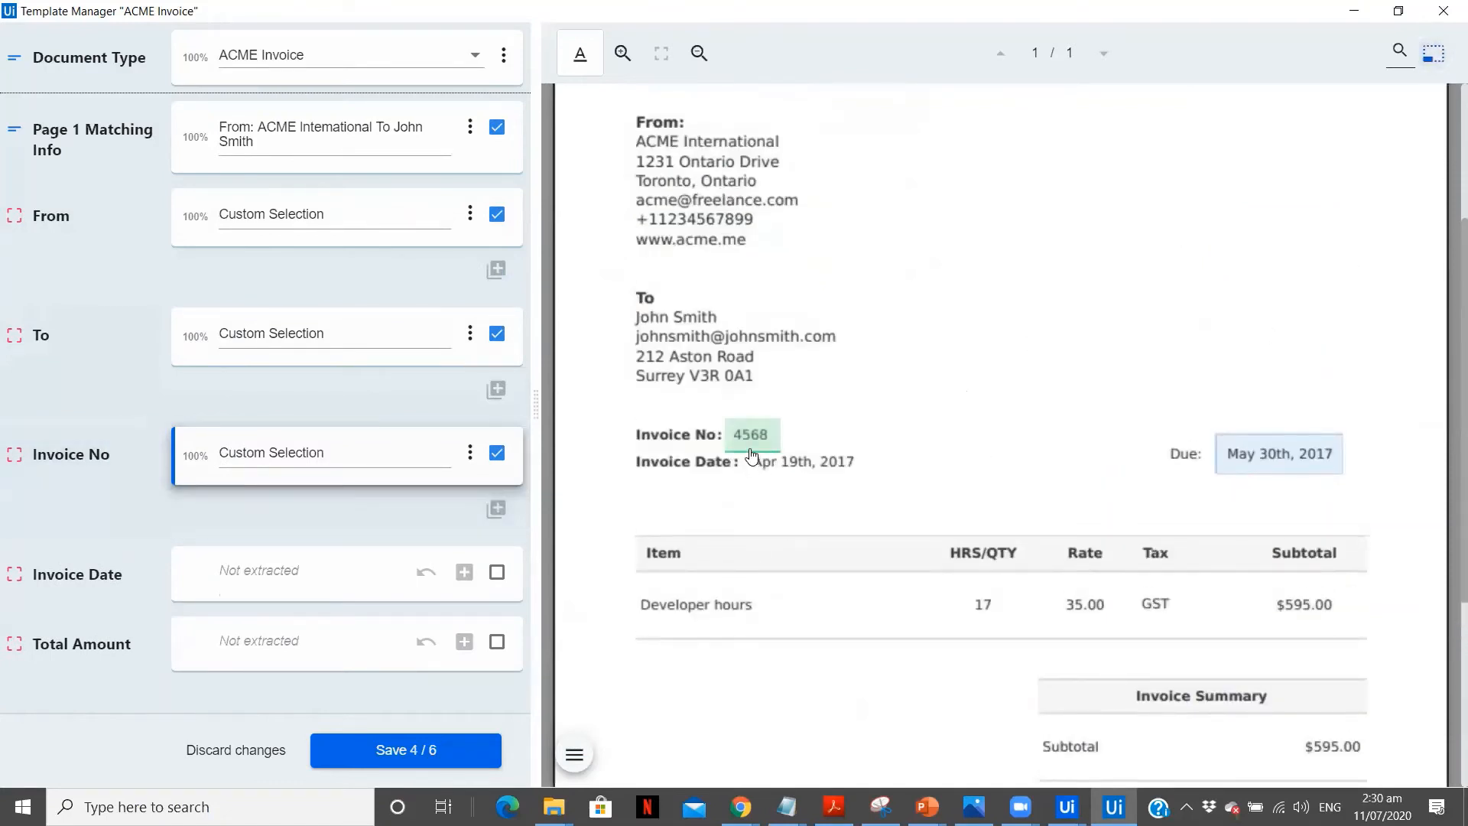
left_click(869, 480)
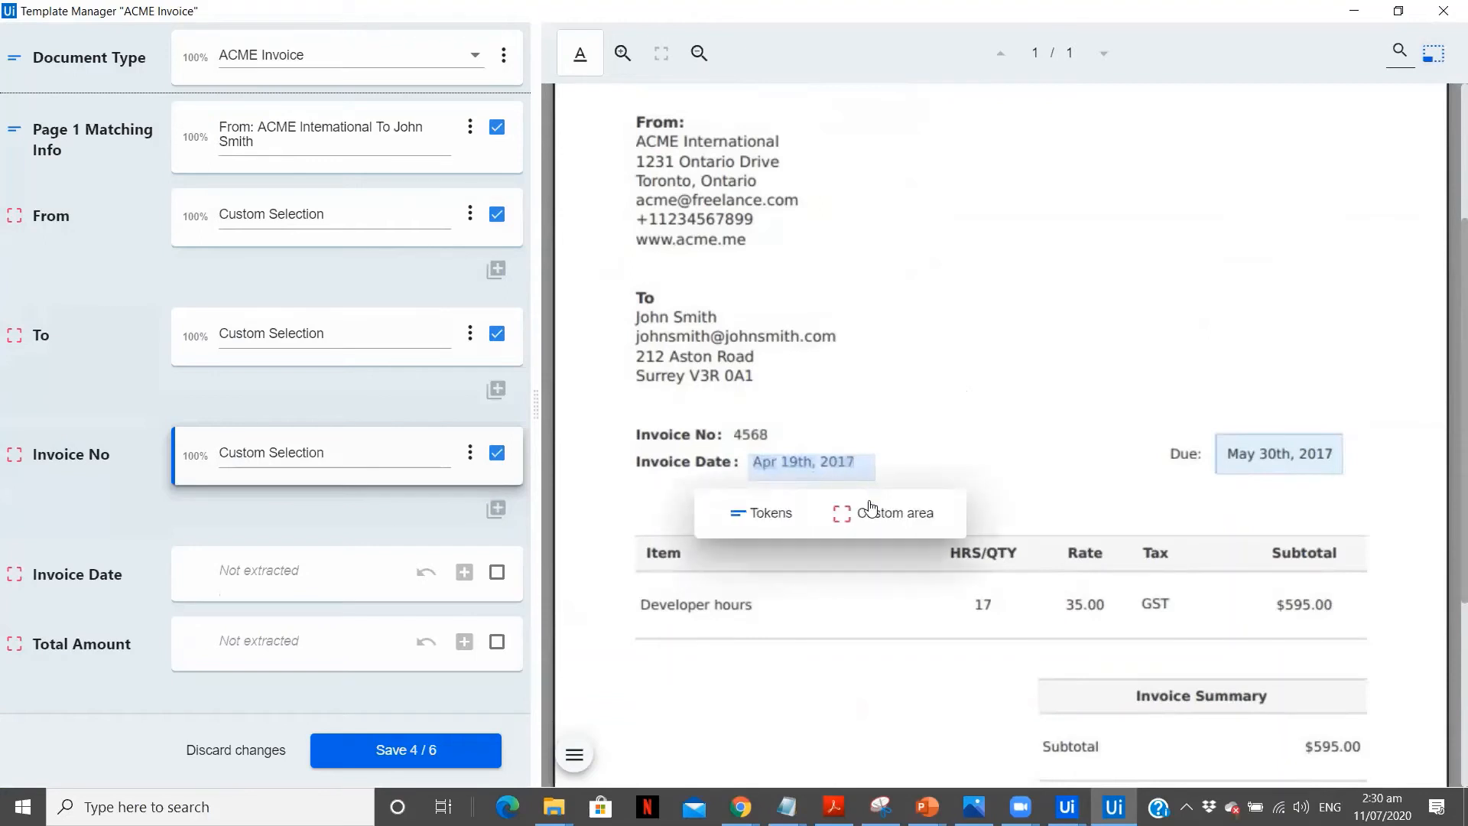
left_click(465, 572)
- Mark a custom area around the Total value in the Invoice Summary, assign it to the Total Amount field, and save the template
left_click_drag(529, 501, 538, 585)
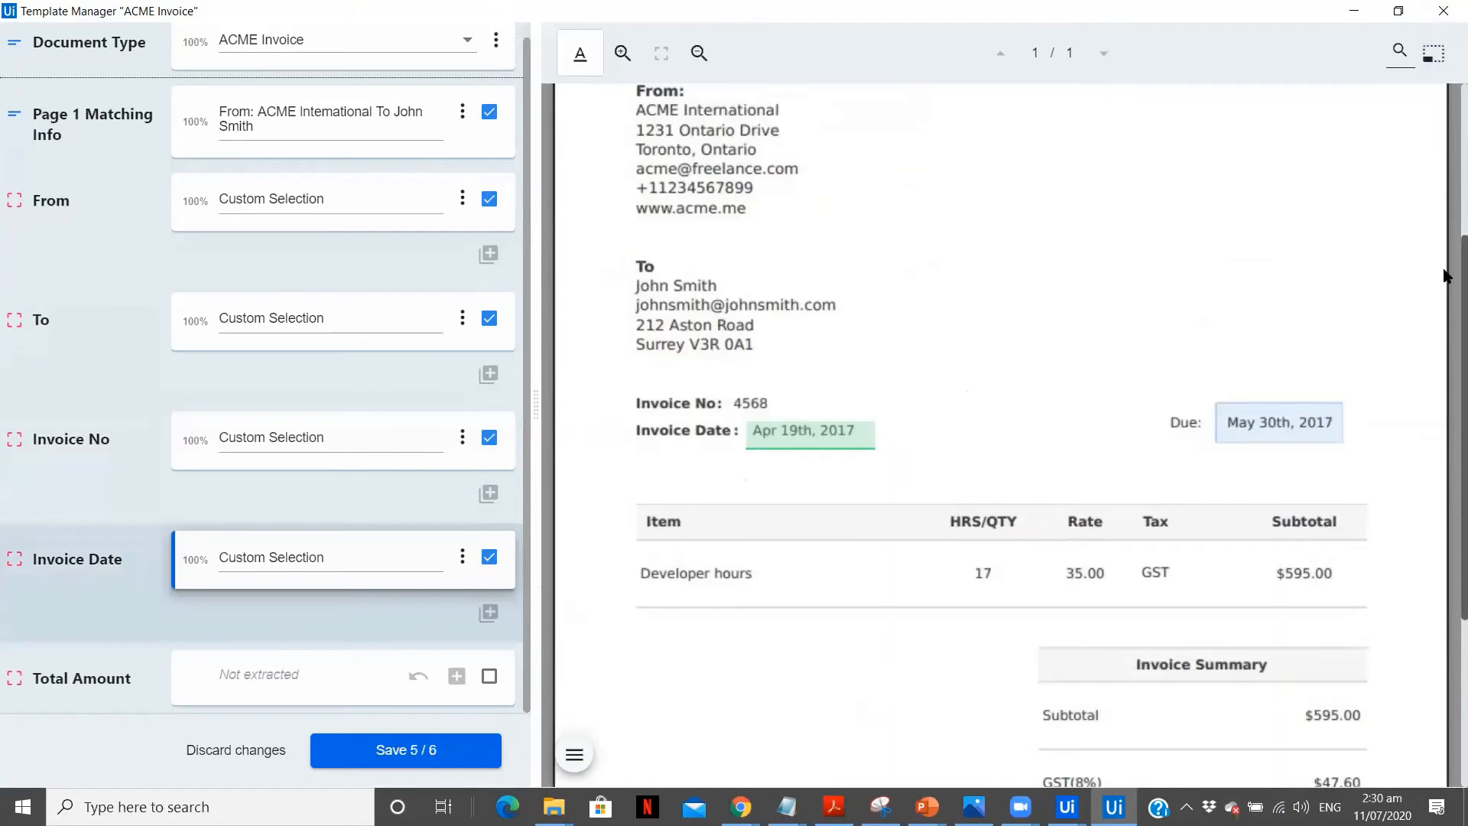
scroll(1446, 317, "down", 3)
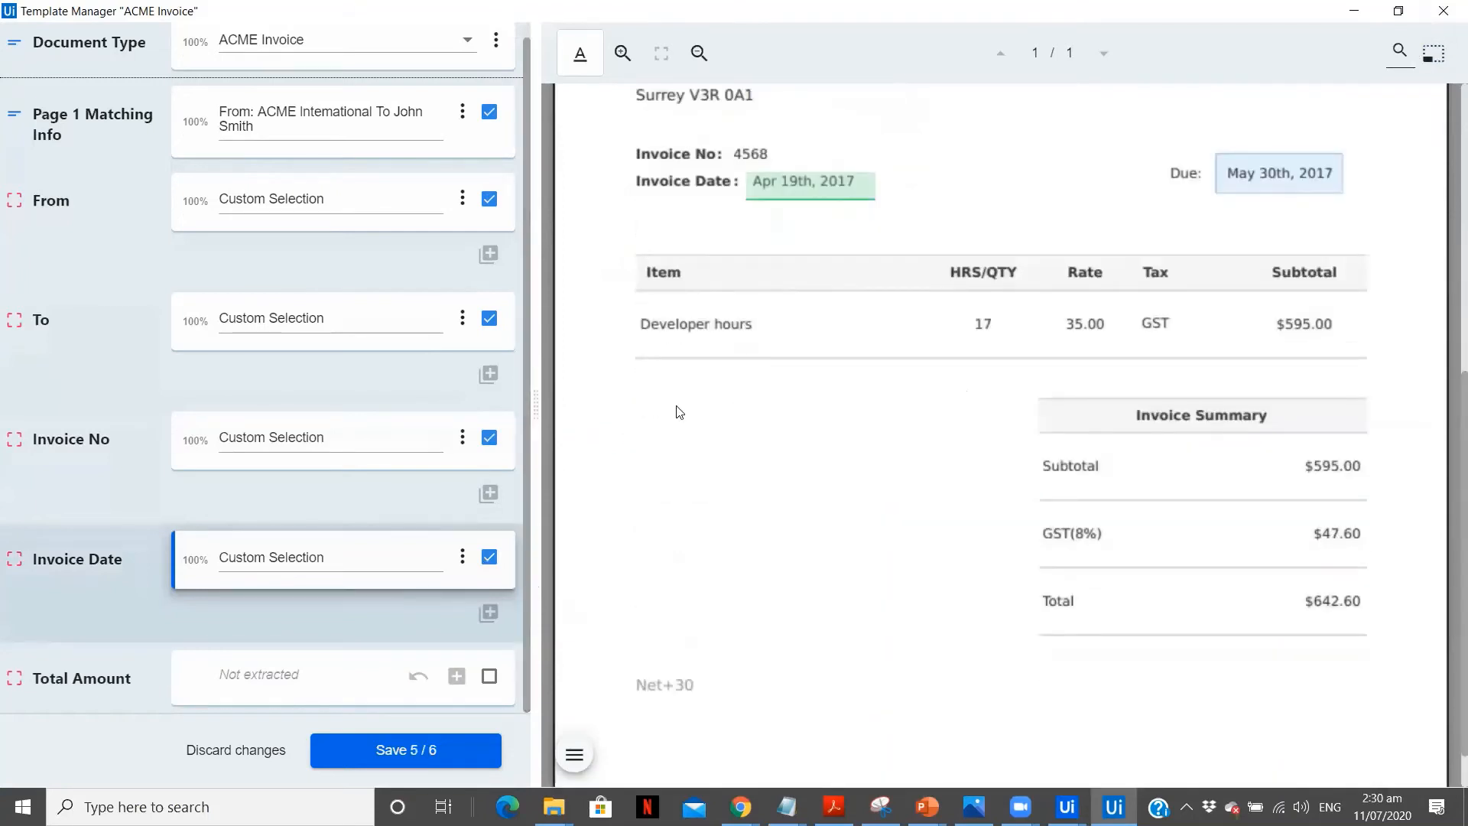
left_click(1430, 55)
left_click_drag(1295, 588, 1369, 631)
left_click(1329, 657)
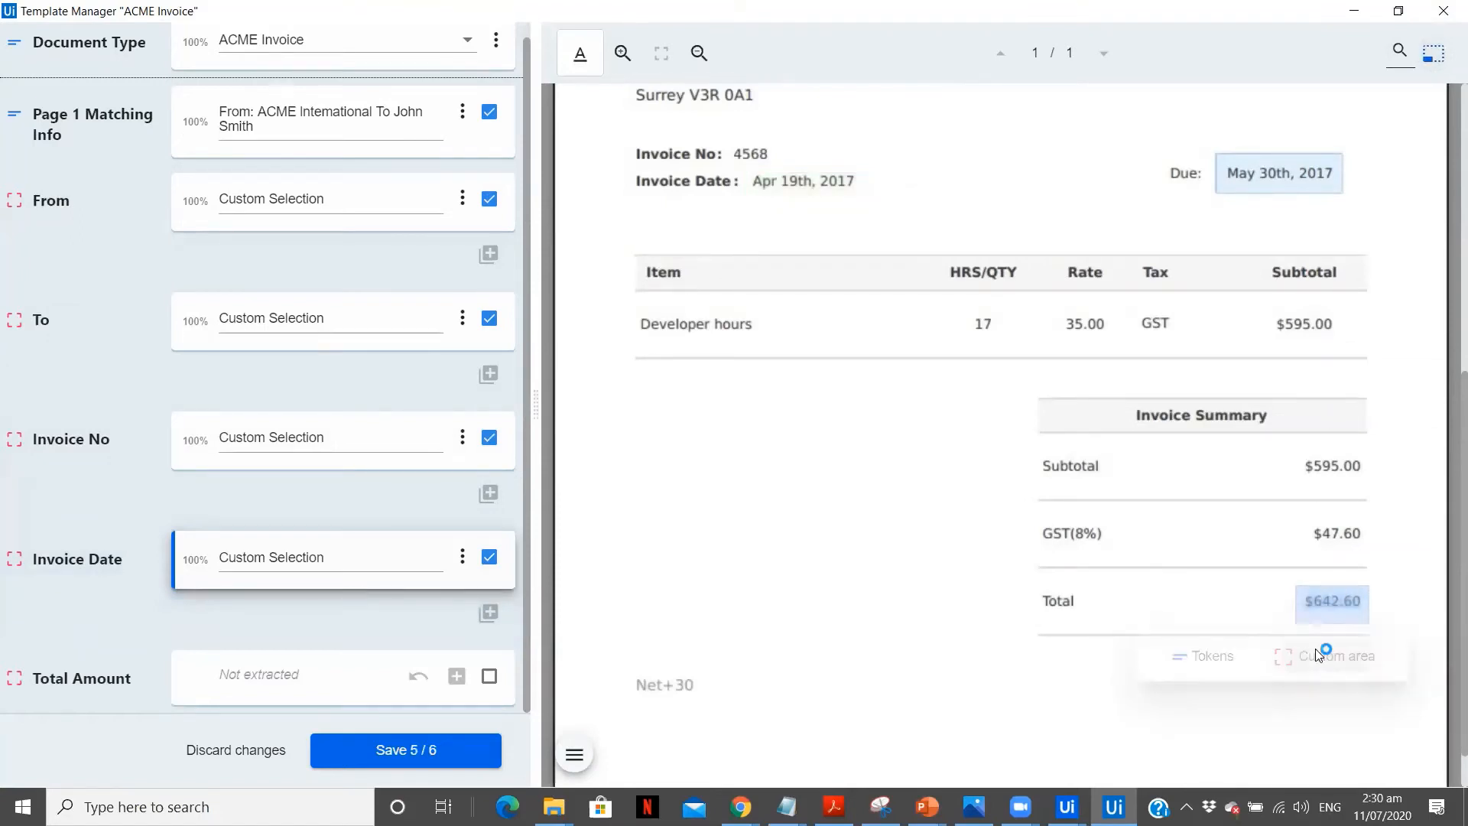
left_click(455, 677)
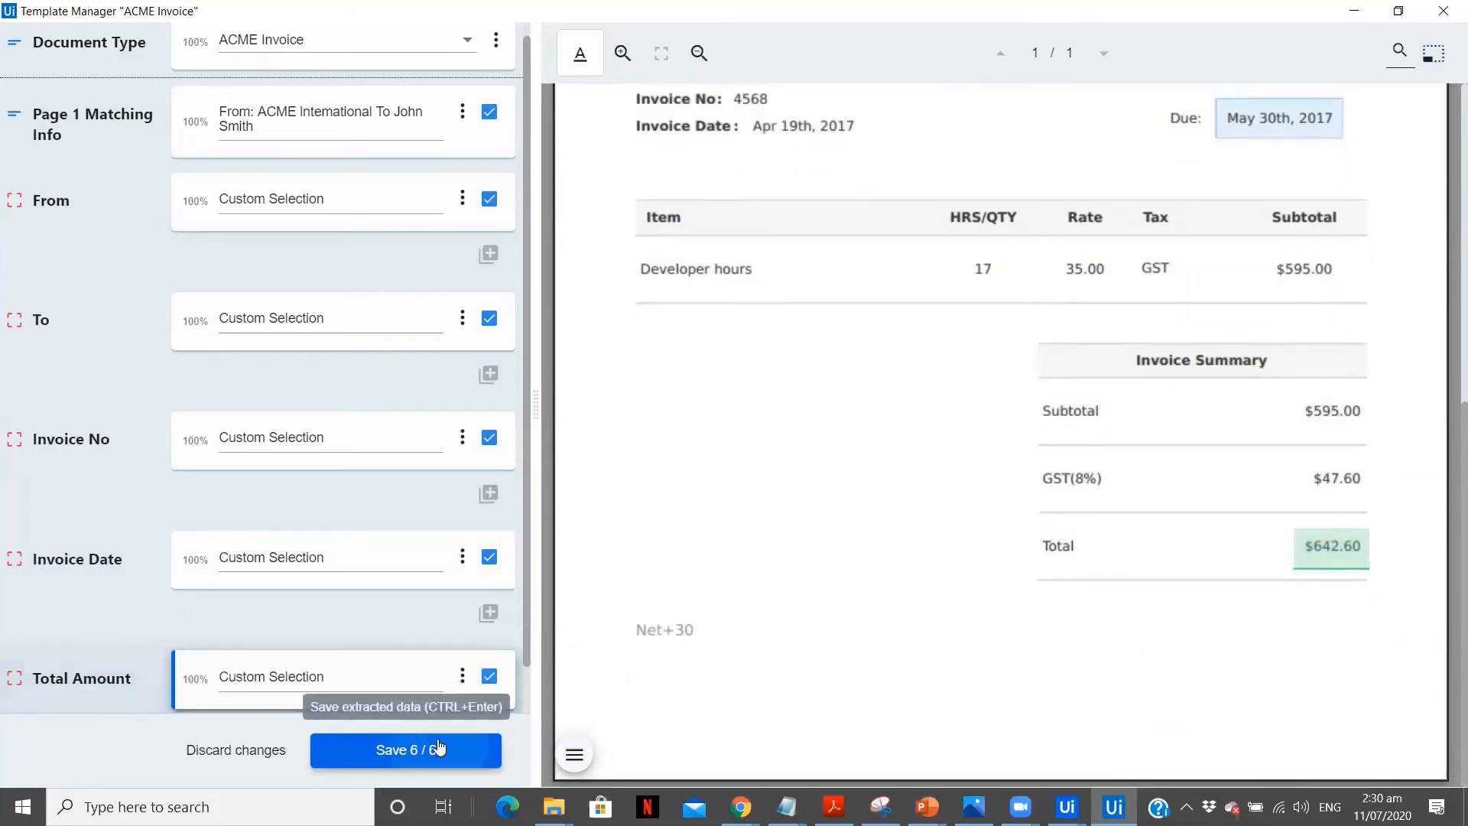
left_click(438, 747)
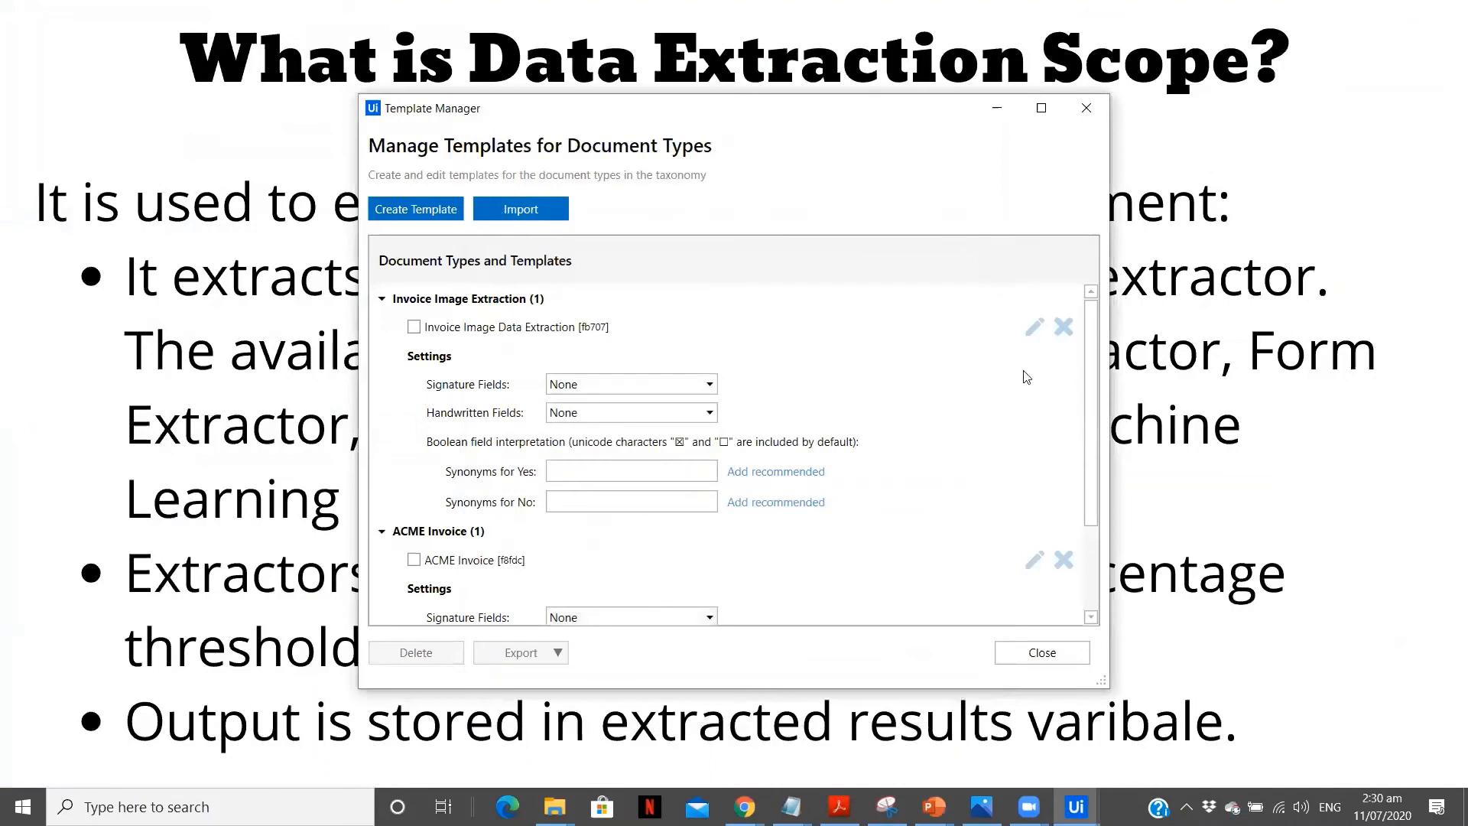
- Delete the Invoice Image Data Extraction template and close the template manager, leaving the ACME Invoice handwritten fields set to None
left_click(1063, 328)
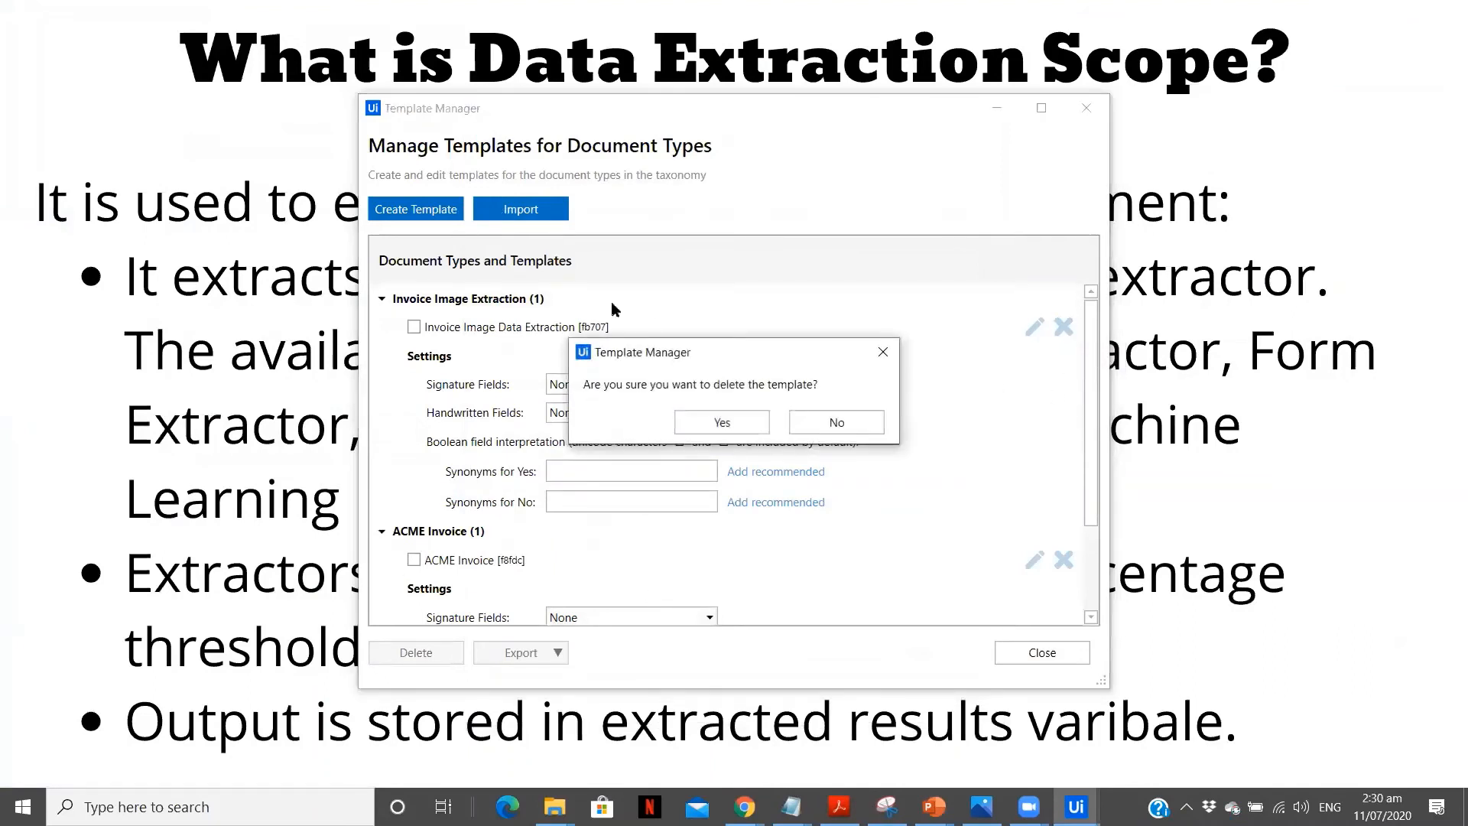
left_click(739, 421)
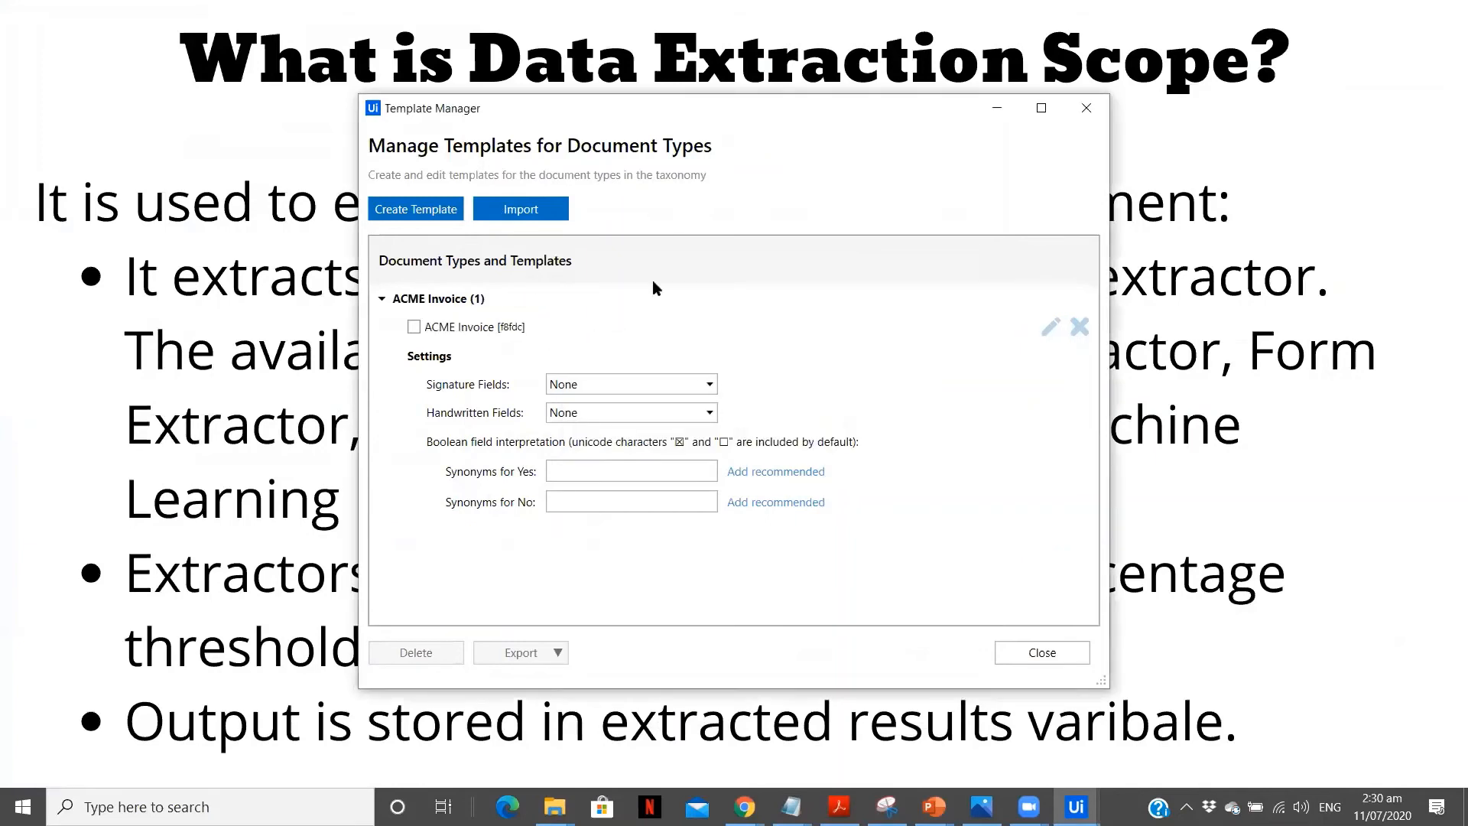
left_click(642, 412)
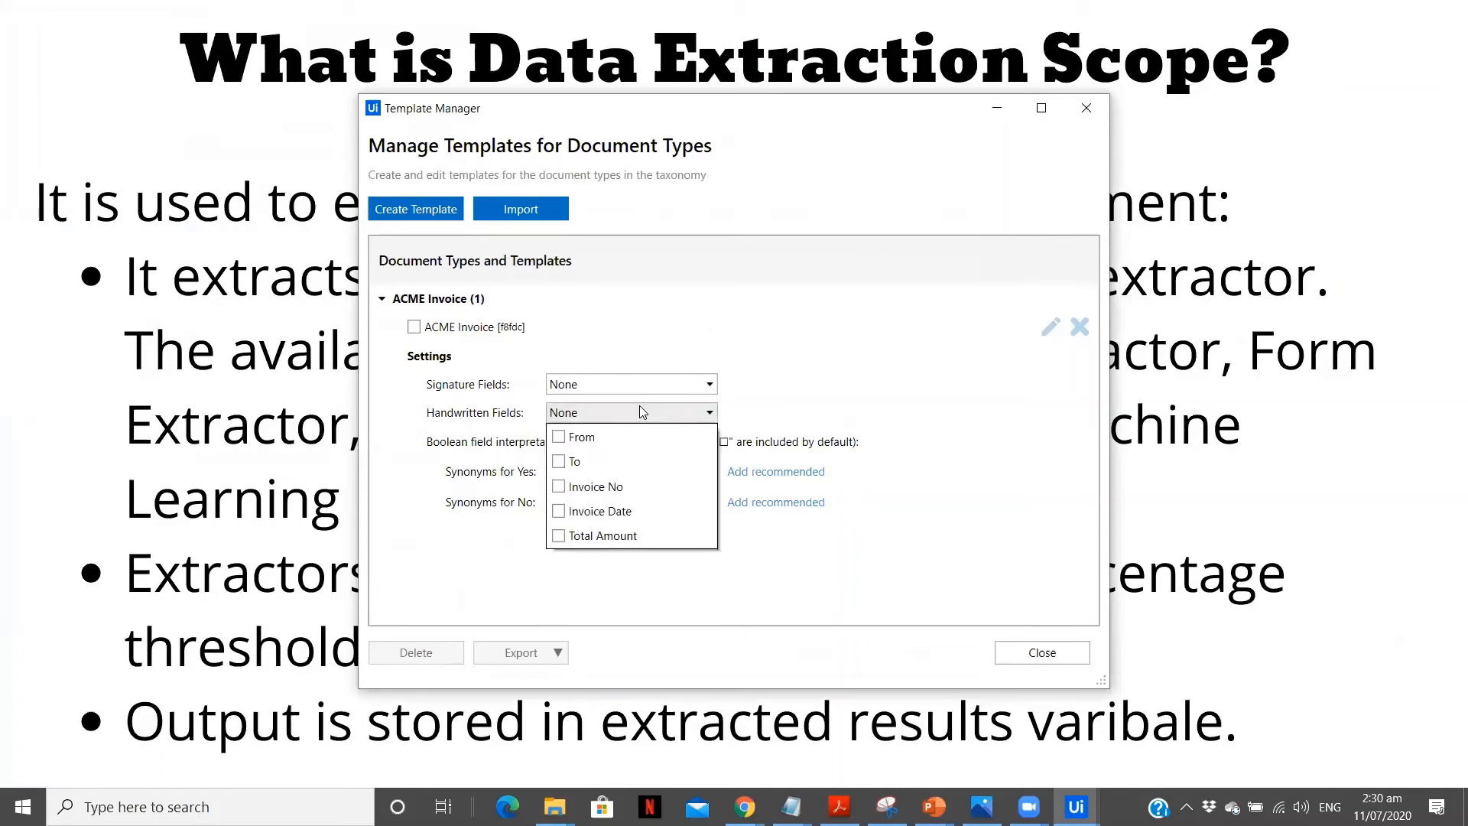
left_click(641, 412)
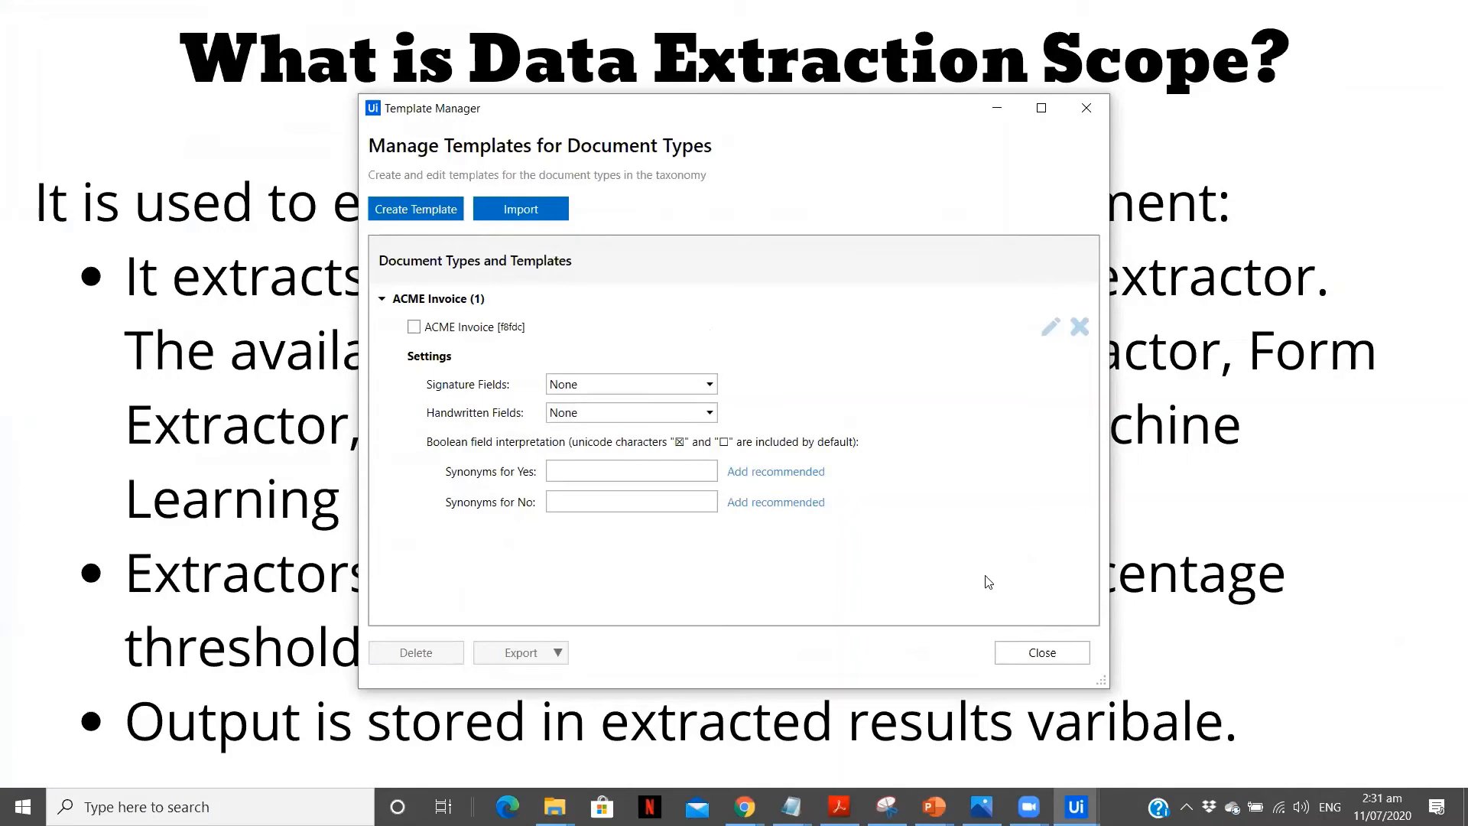
left_click(1041, 653)
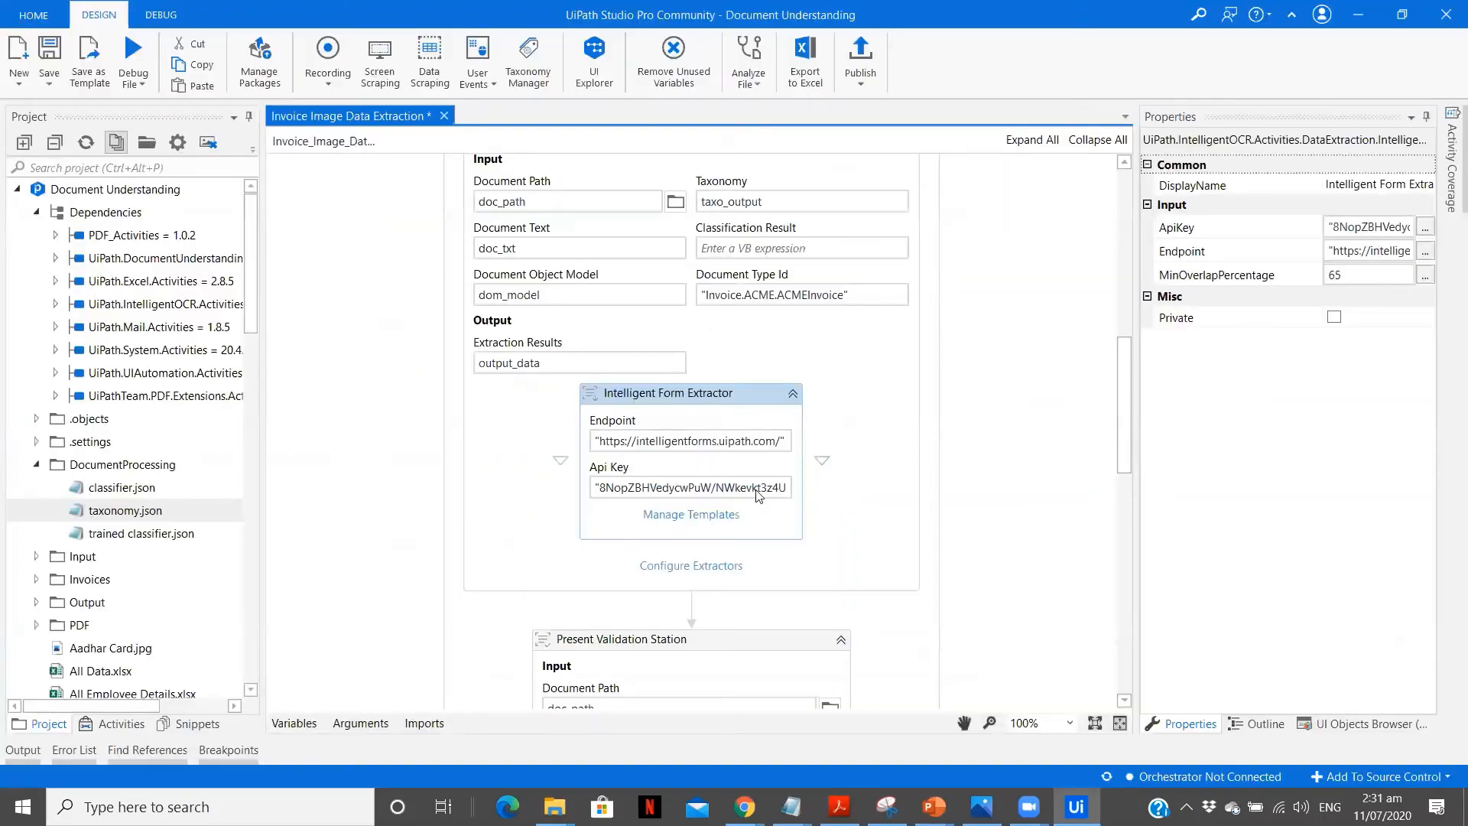
- Open the extractor configuration of the Data Extraction Scope and enable the Intelligent Form Extractor for the ACME Invoice document type
left_click(695, 571)
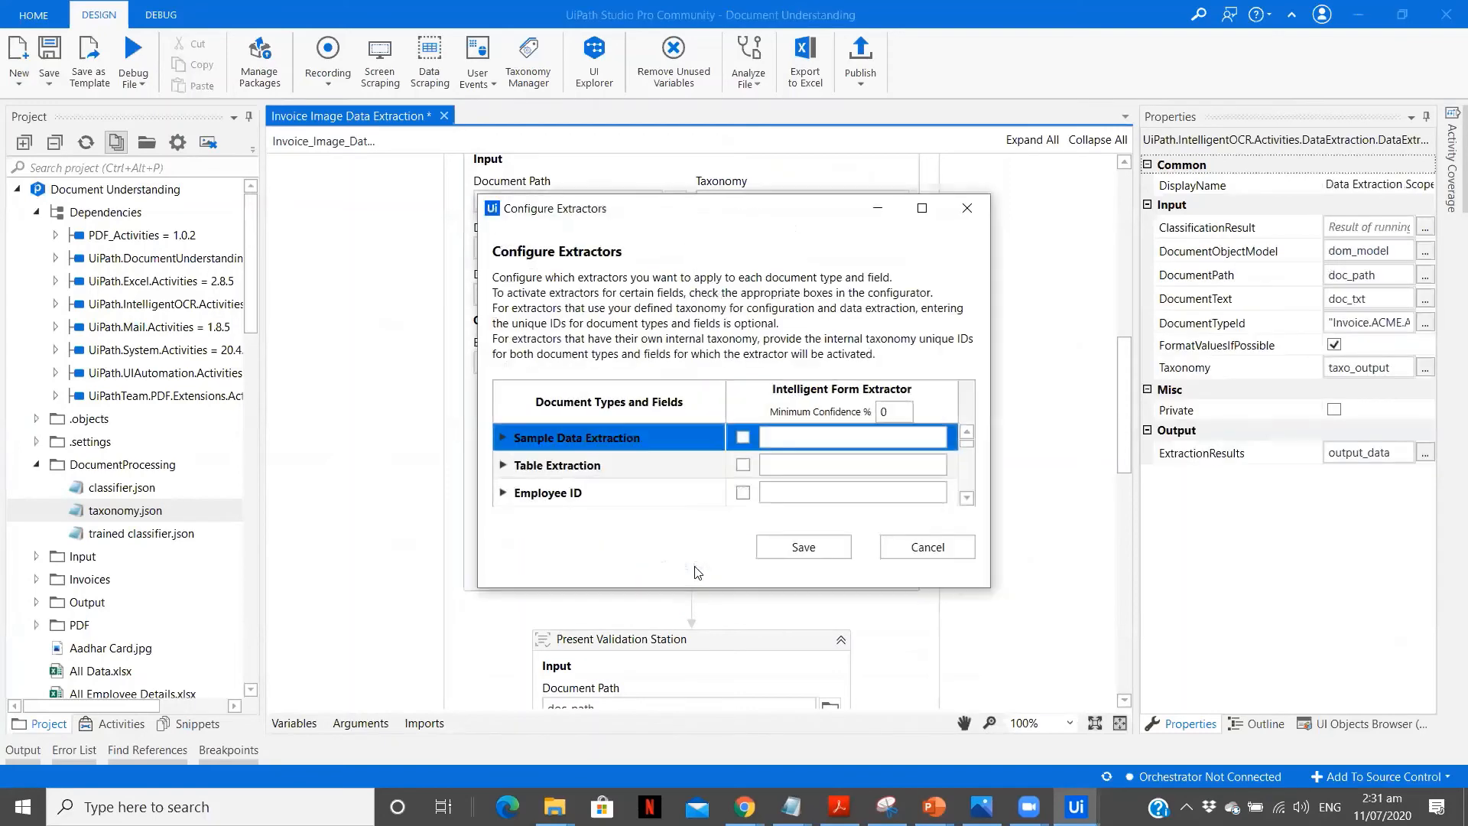
left_click(968, 498)
left_click(967, 499)
left_click(967, 499)
left_click(743, 465)
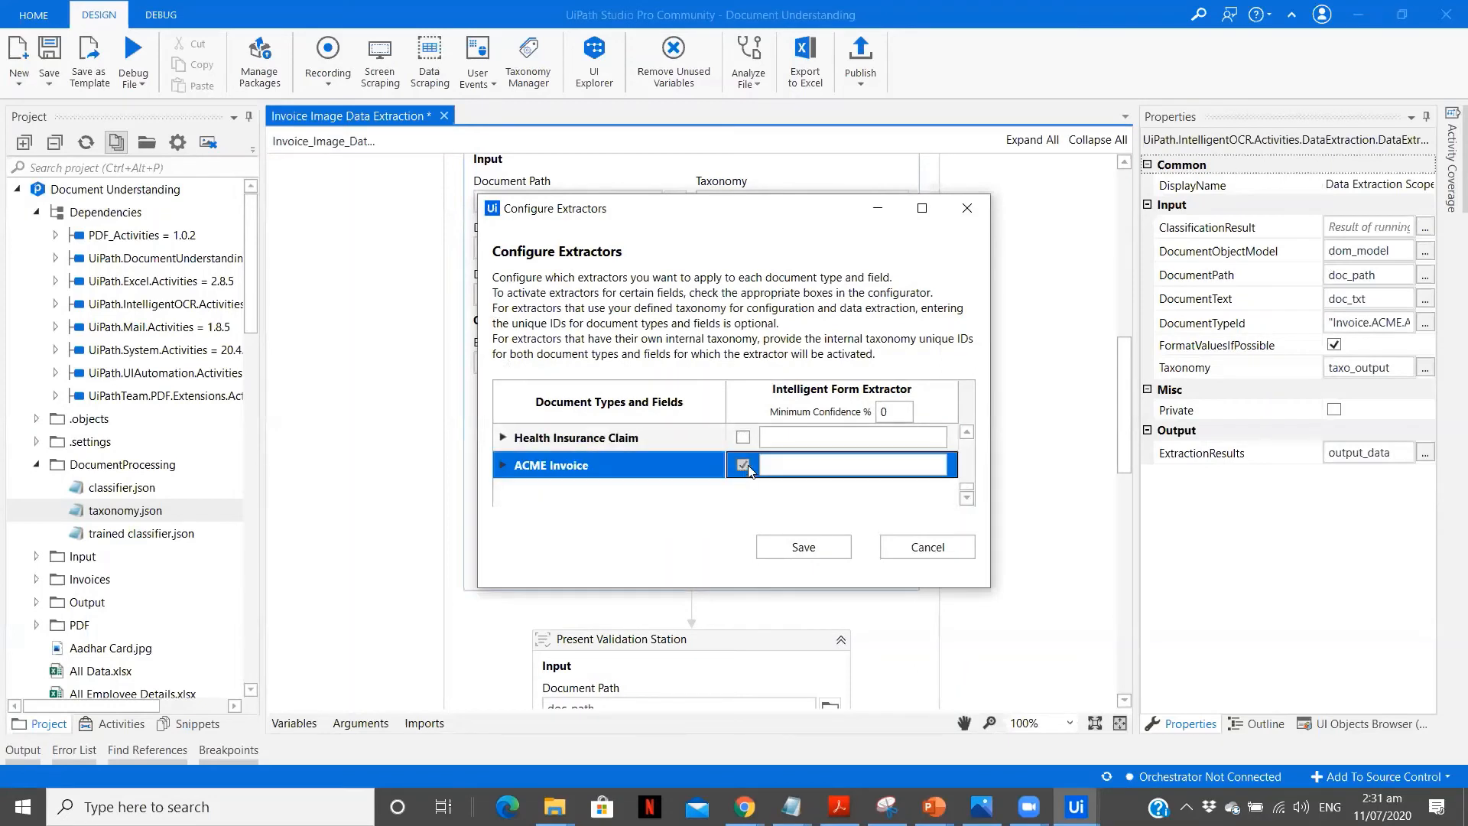
- Disable the Intelligent Form Extractor for the Invoice Image Extraction document type
left_click(966, 432)
left_click(967, 432)
left_click(967, 432)
left_click(967, 432)
left_click(967, 432)
left_click(742, 464)
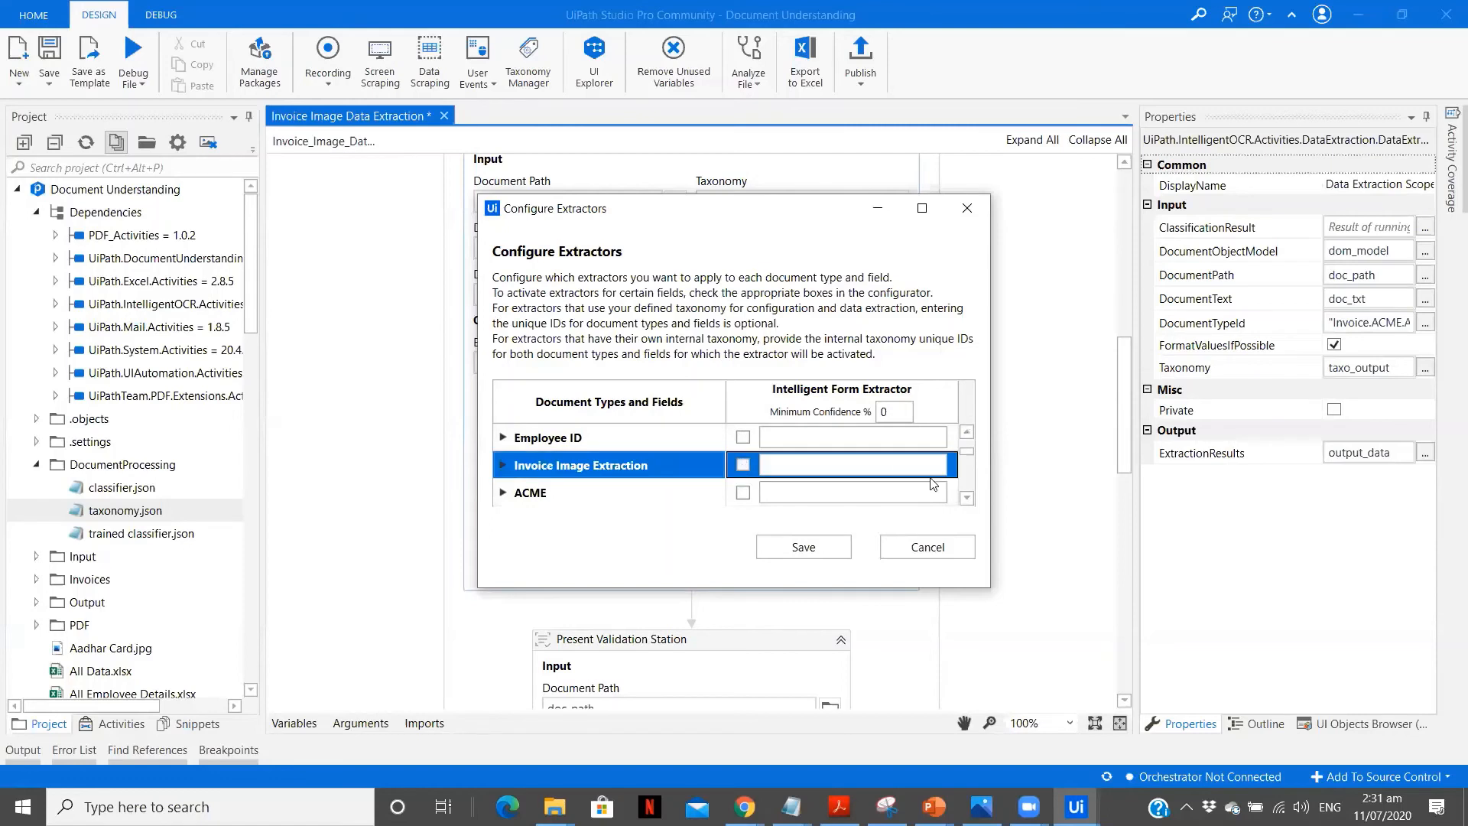
- Expand the ACME Invoice document type and check which of its fields have the Intelligent Form Extractor enabled
left_click(968, 499)
left_click(968, 499)
left_click(968, 498)
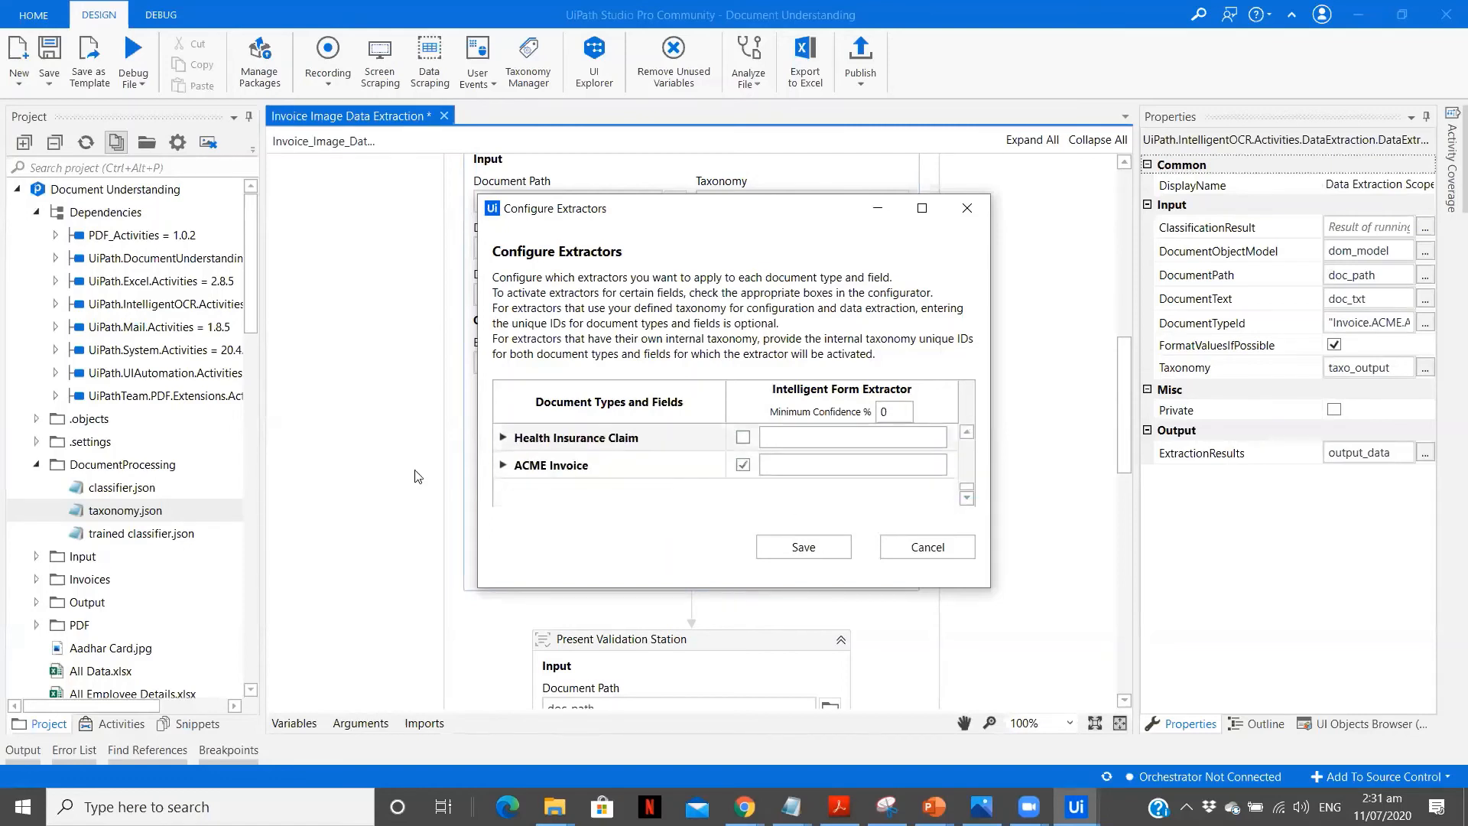
left_click(503, 465)
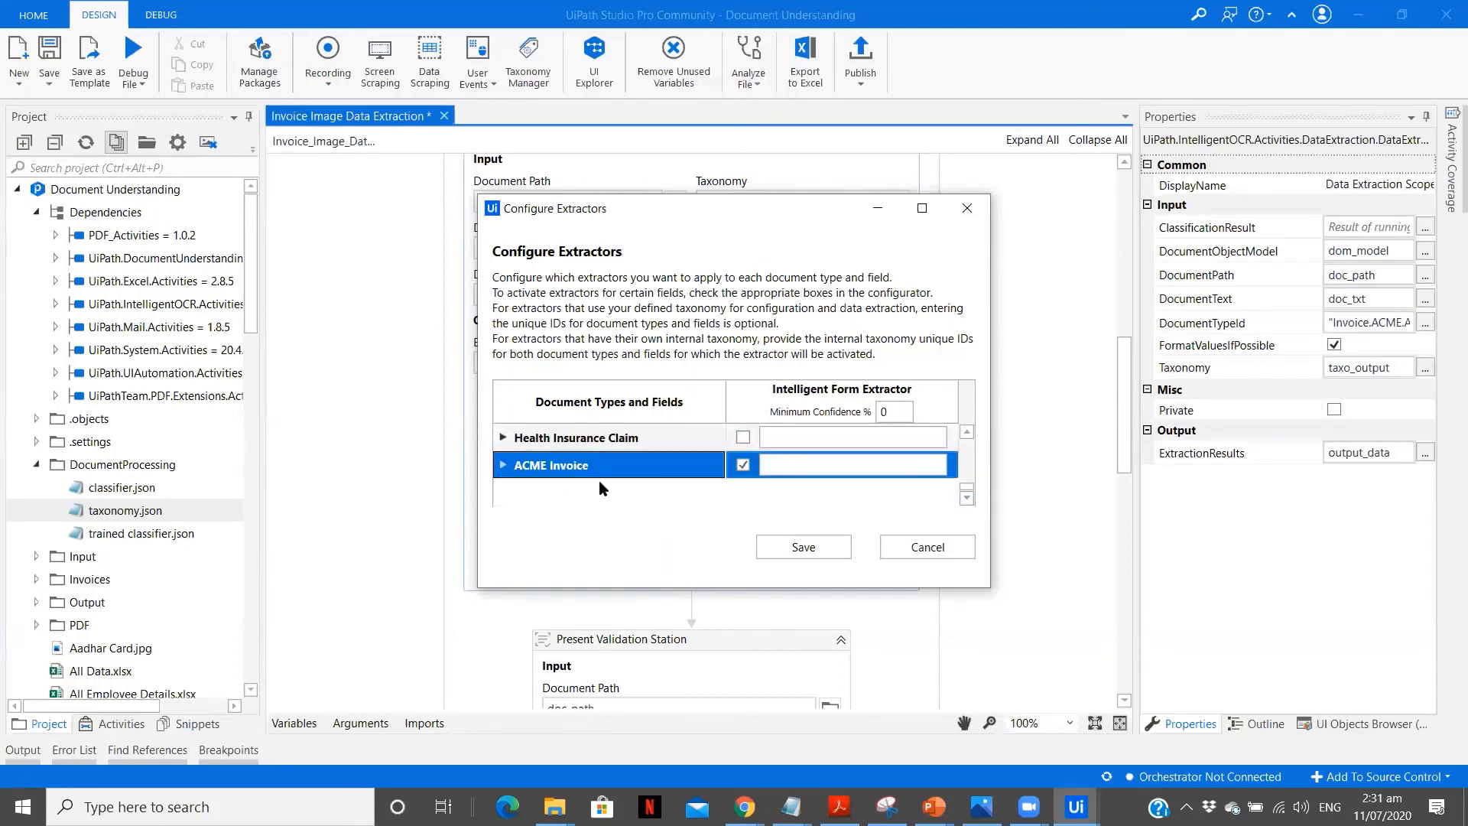
left_click(967, 499)
left_click(968, 498)
left_click(967, 499)
left_click(968, 498)
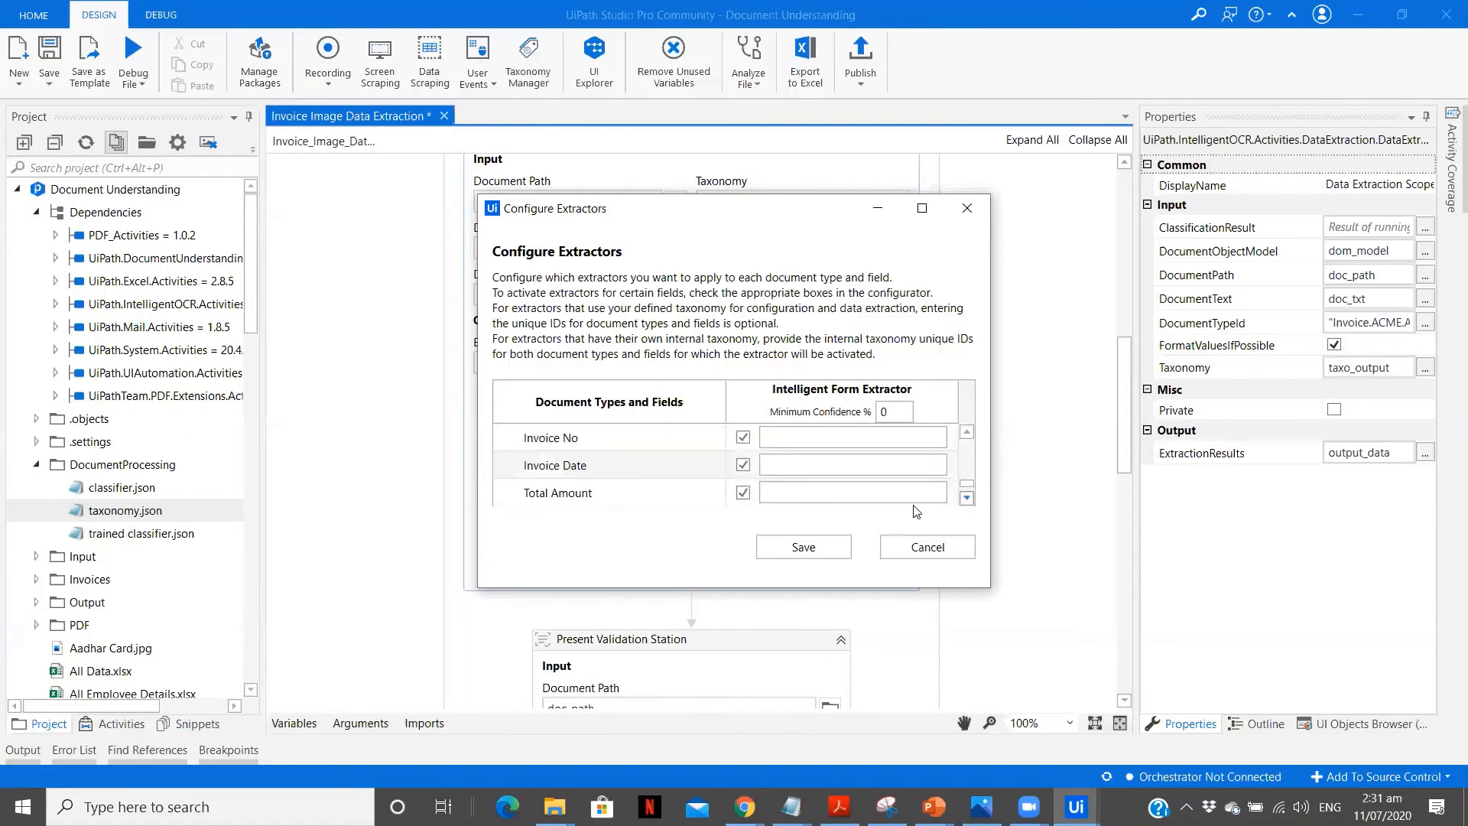
- Try a minimum confidence of 85% for the Intelligent Form Extractor, reset it to 0, and save the extractor configuration
left_click_drag(894, 413, 871, 419)
type("85")
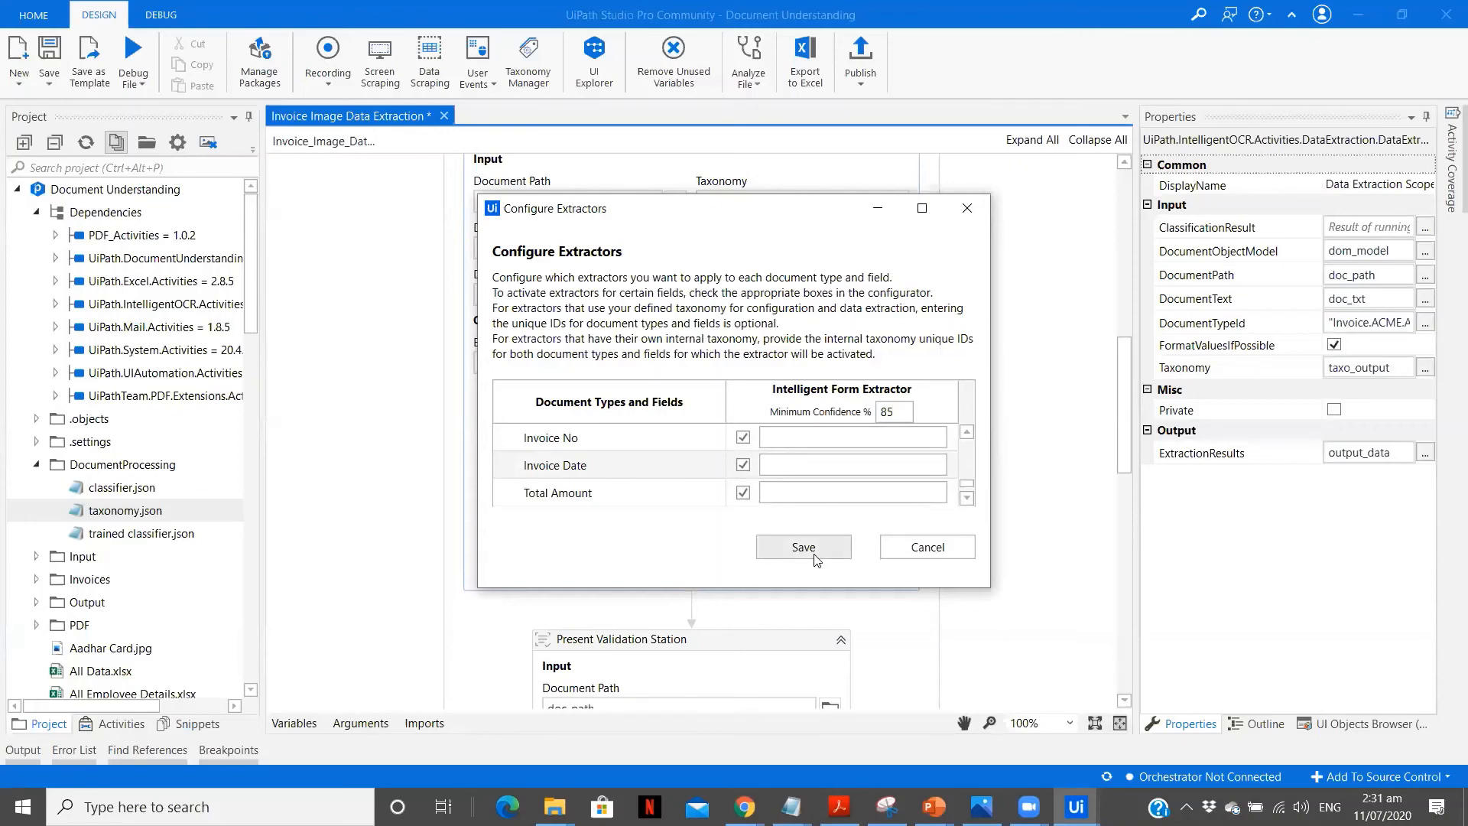
key("BackSpace")
key("BackSpace")
type("0")
left_click(803, 548)
left_click_drag(1124, 408, 1124, 393)
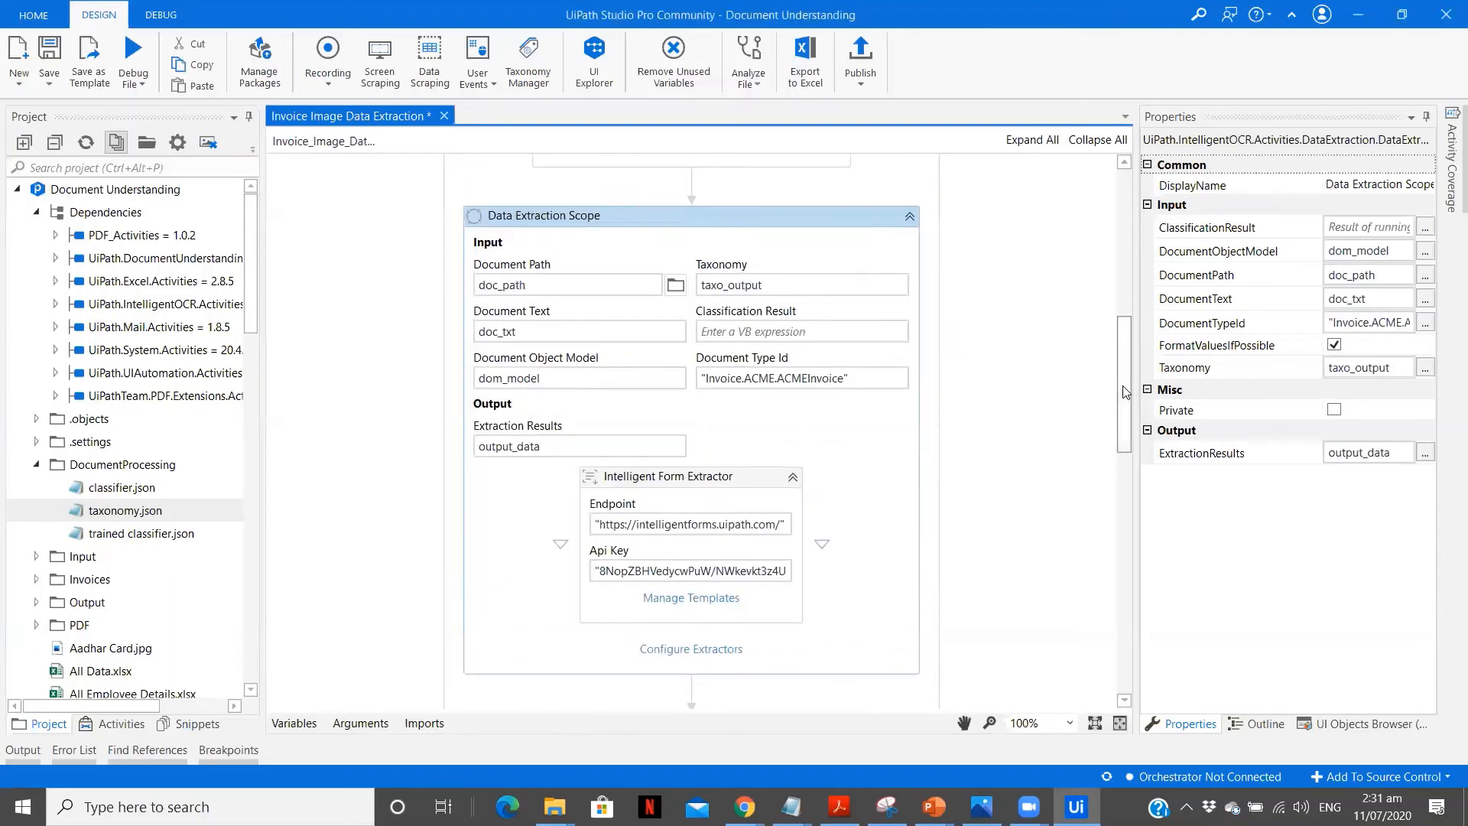